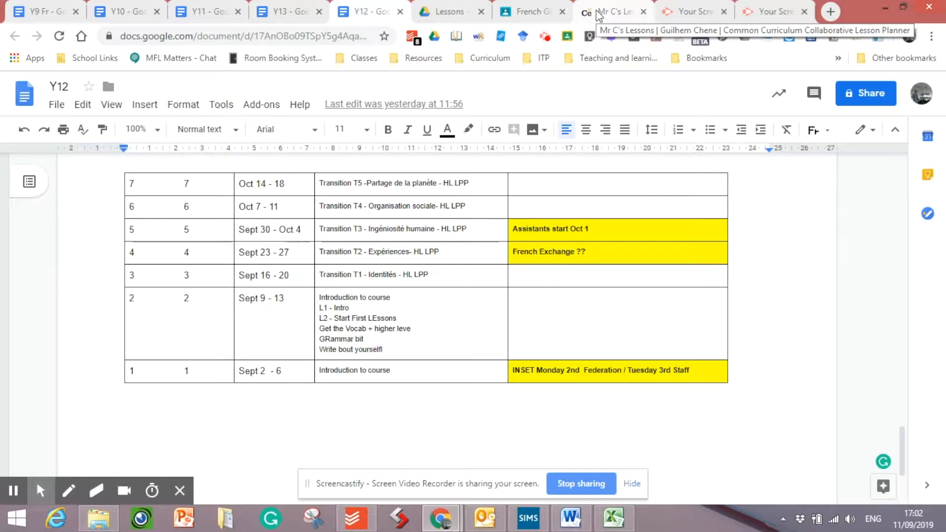
# - Switch to the Common Curriculum lesson planner and look through its week, month and day views
pyautogui.click(599, 14)
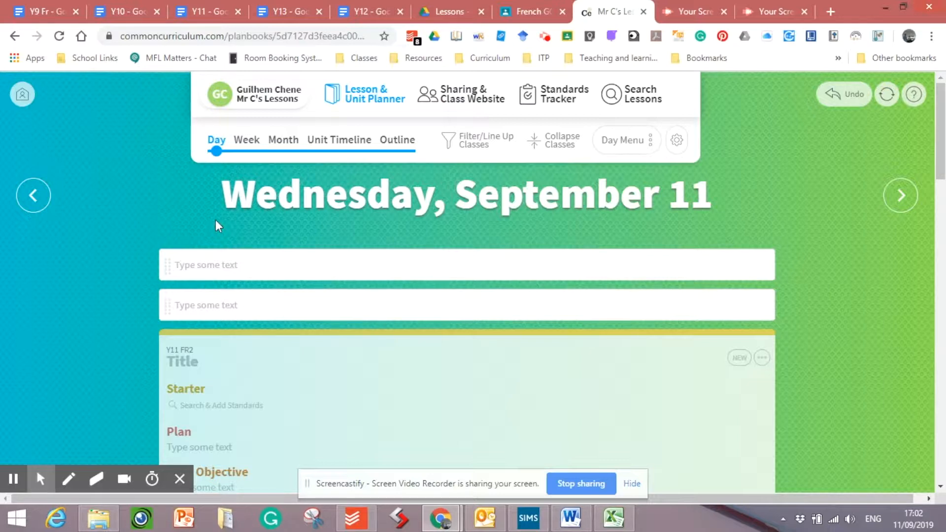
pyautogui.click(248, 142)
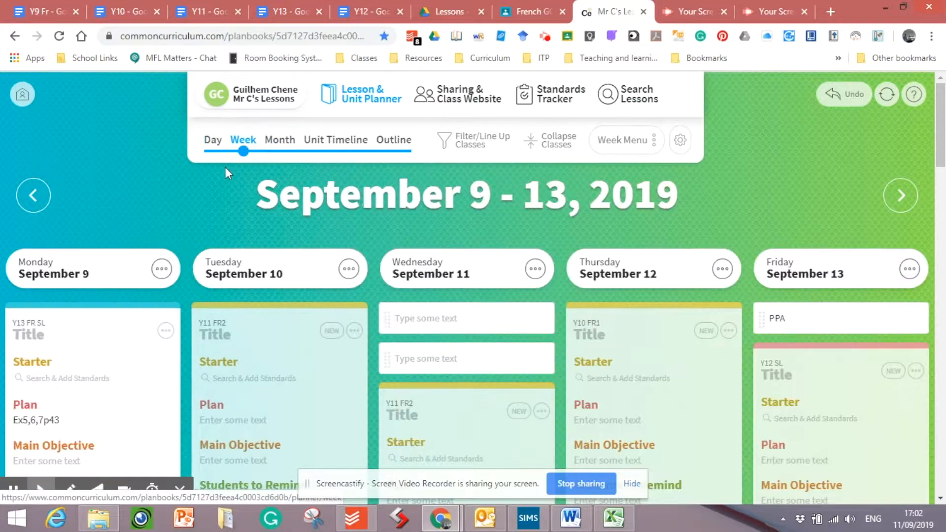
pyautogui.scroll(-3, 227, 173)
pyautogui.scroll(-5, 227, 173)
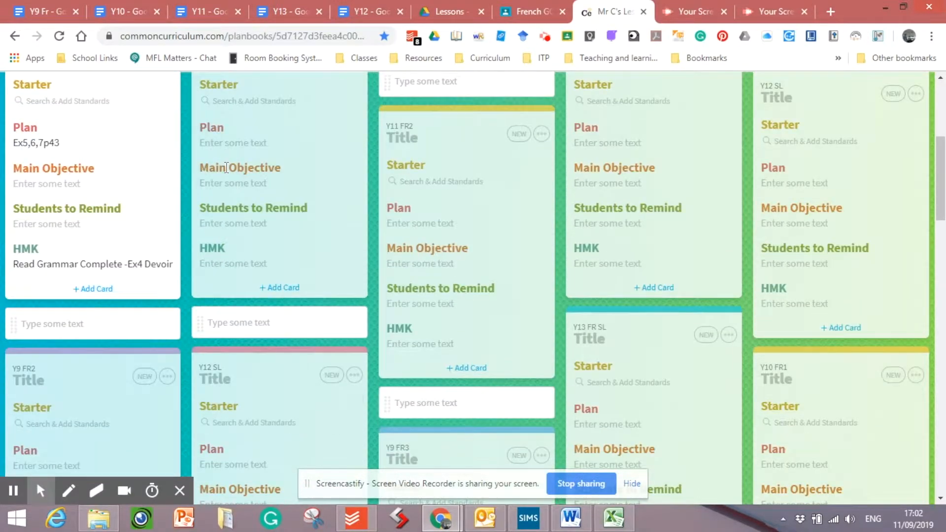
pyautogui.scroll(6, 226, 173)
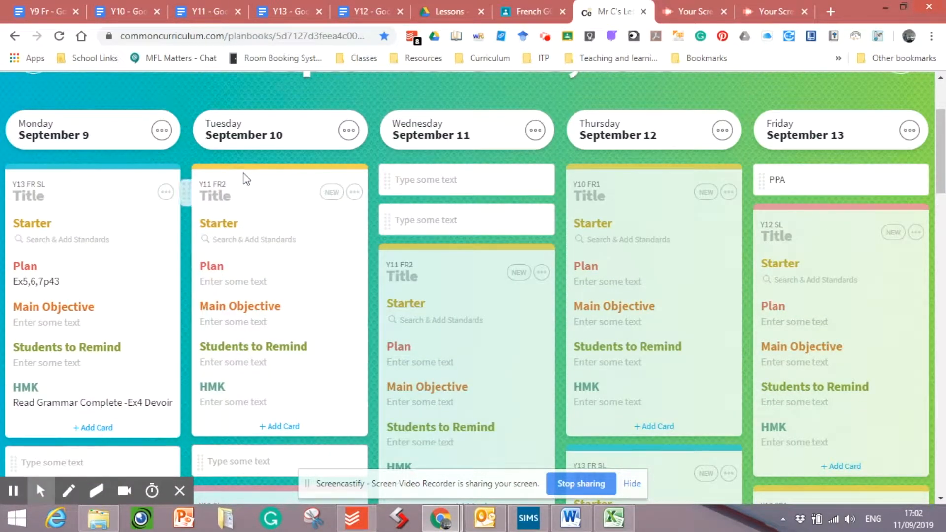
pyautogui.scroll(3, 285, 219)
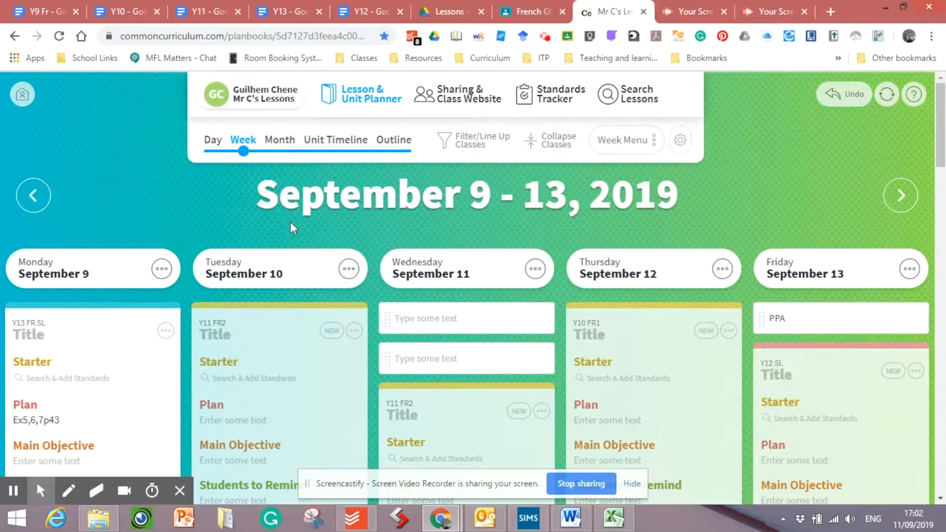
pyautogui.click(280, 141)
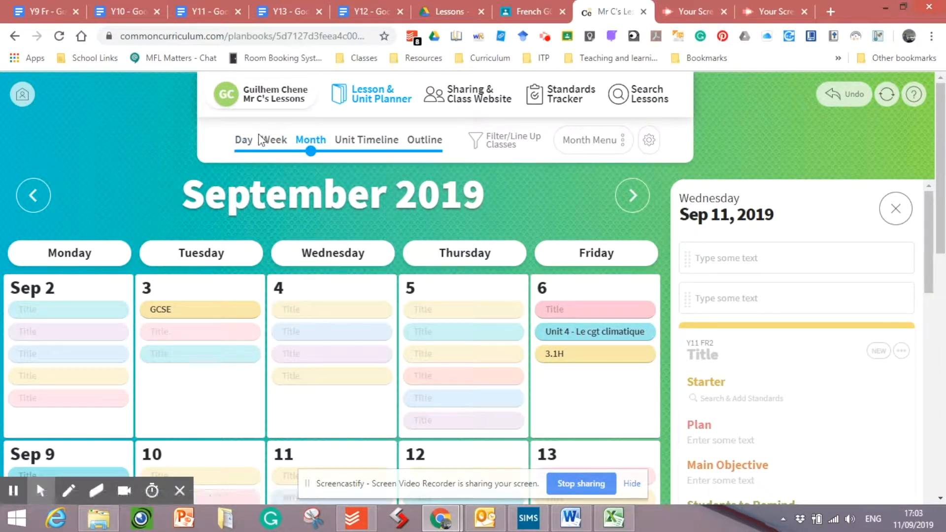
pyautogui.click(241, 143)
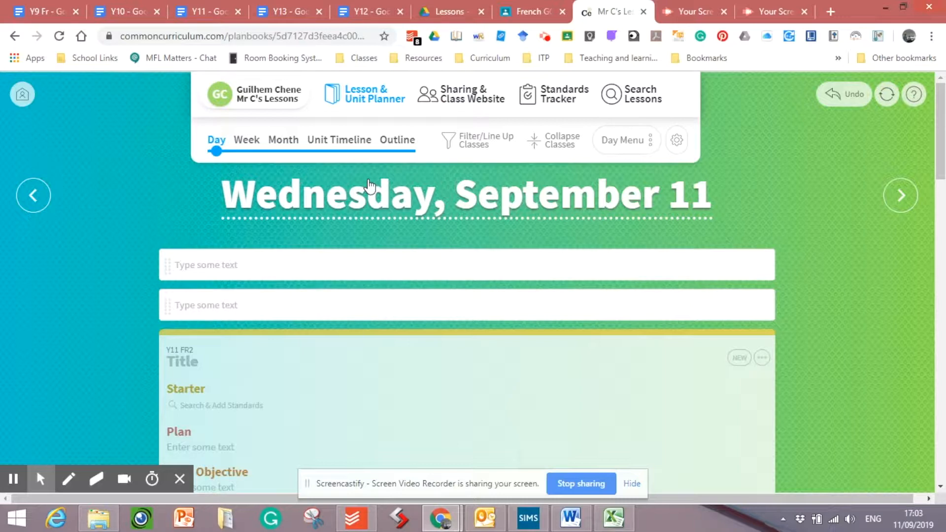
# - Show the week view of September 9 - 13 and examine the lesson menu options of Tuesday's Y11 FR2 lesson
pyautogui.click(249, 144)
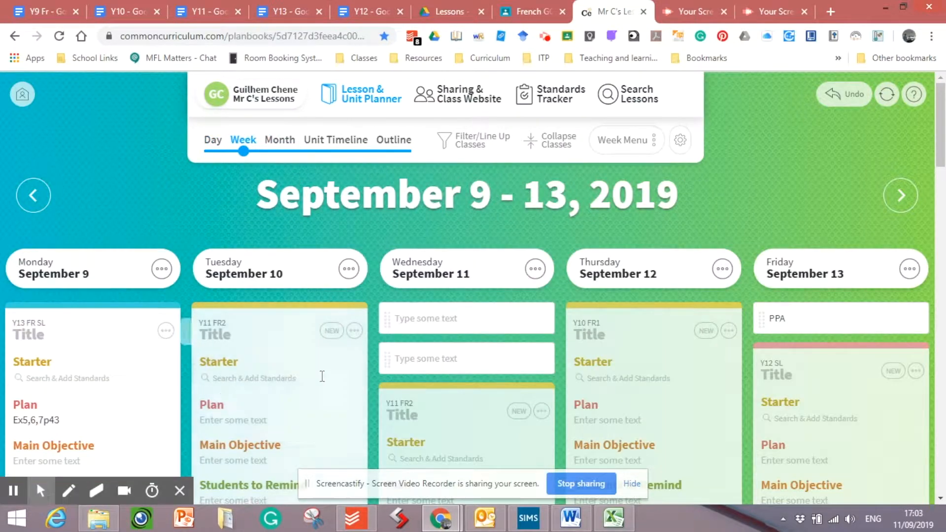
pyautogui.click(232, 339)
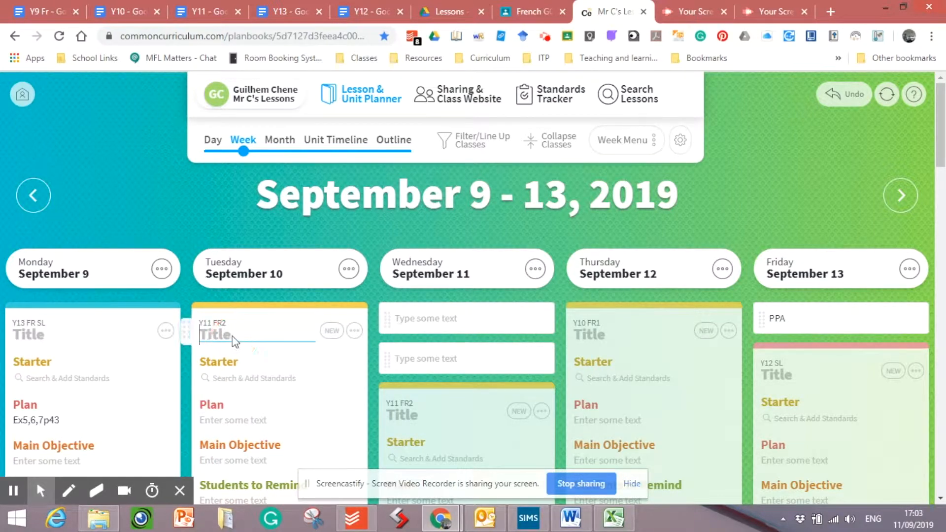
pyautogui.click(354, 330)
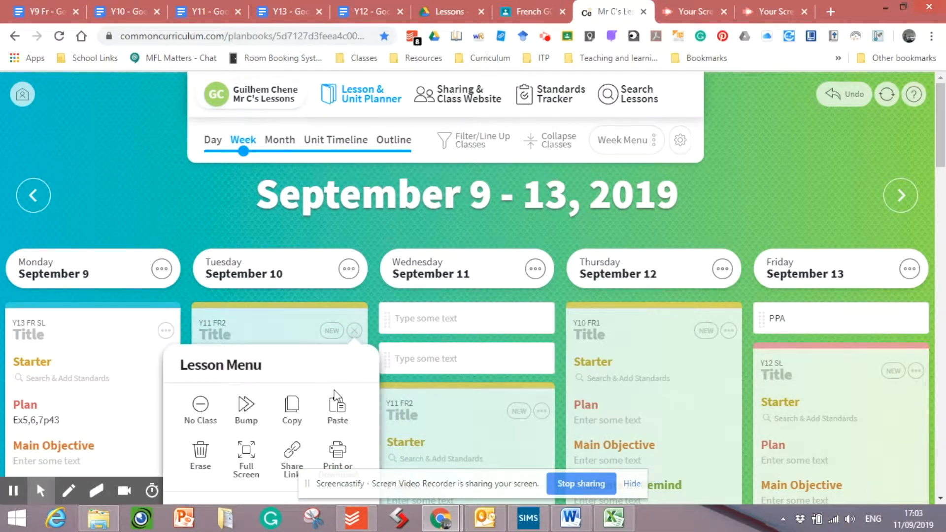
pyautogui.click(277, 320)
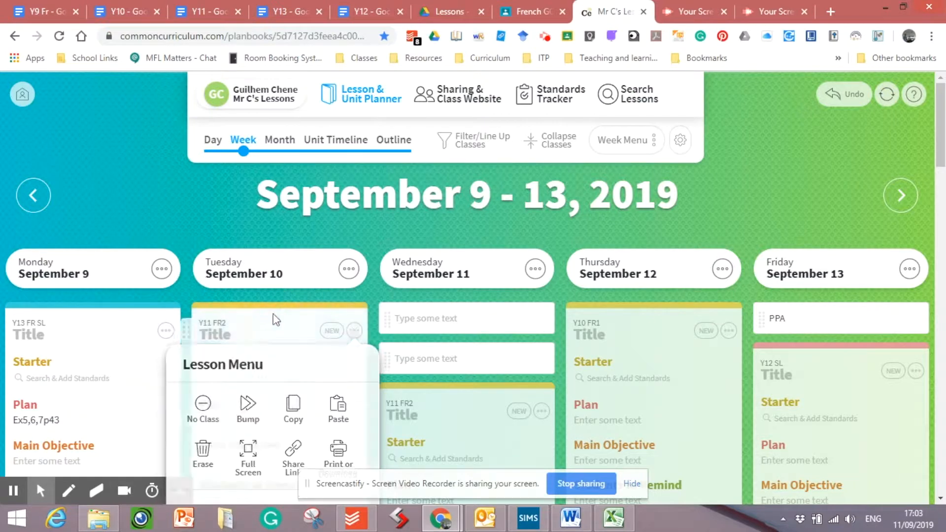
pyautogui.scroll(-3, 291, 369)
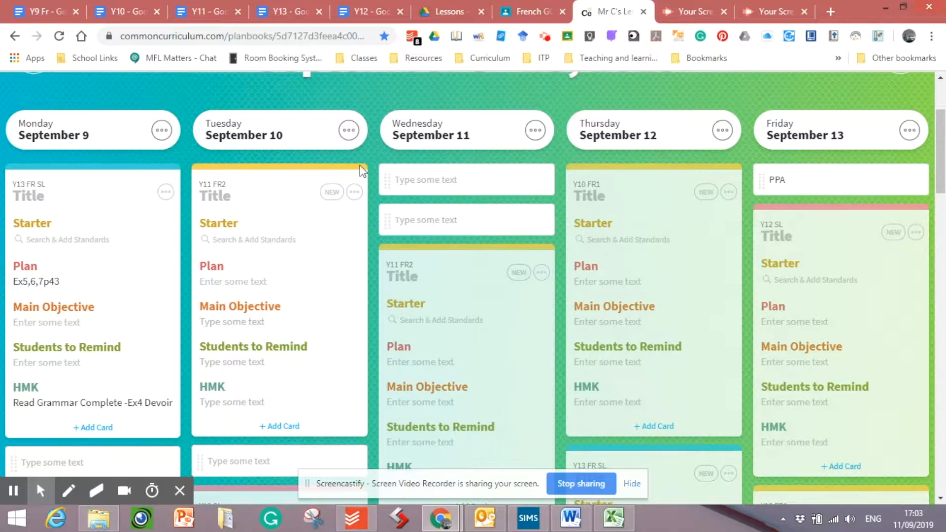
# - Switch to the Y12 Google Doc and examine the order of the weeks in its planning table
pyautogui.click(367, 11)
pyautogui.scroll(2, 385, 292)
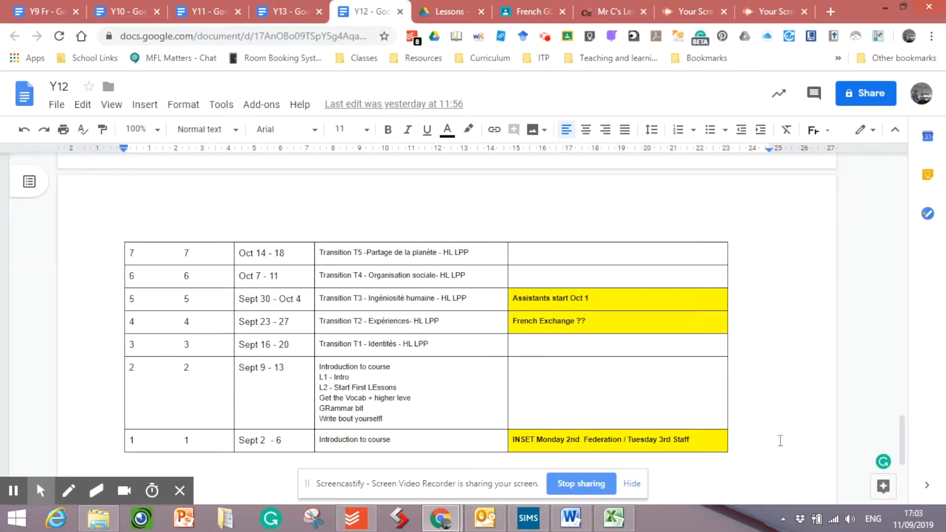
pyautogui.moveTo(903, 441); pyautogui.dragTo(892, 306)
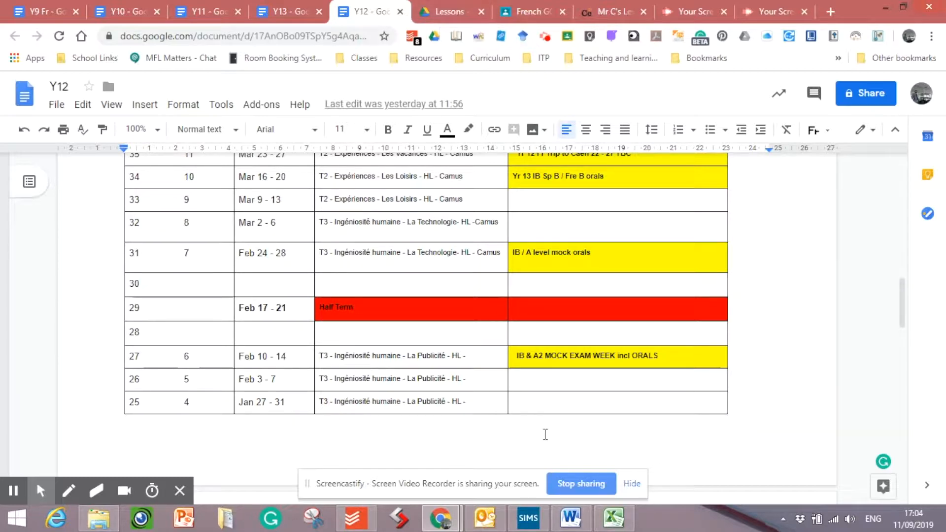
# - Switch to the Year 8 MFL Calendar workbook in Excel and examine its weekly French modules, holidays and notes
pyautogui.click(614, 518)
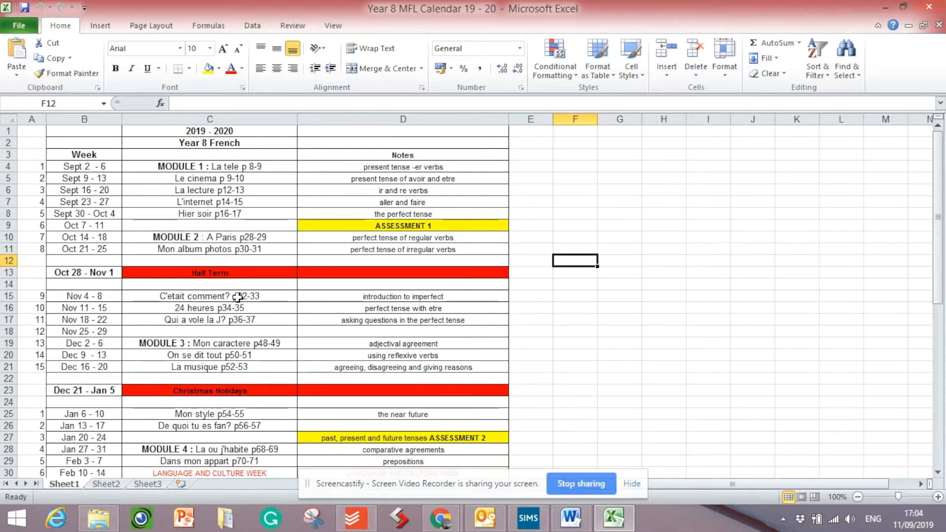
pyautogui.moveTo(27, 131); pyautogui.dragTo(459, 429)
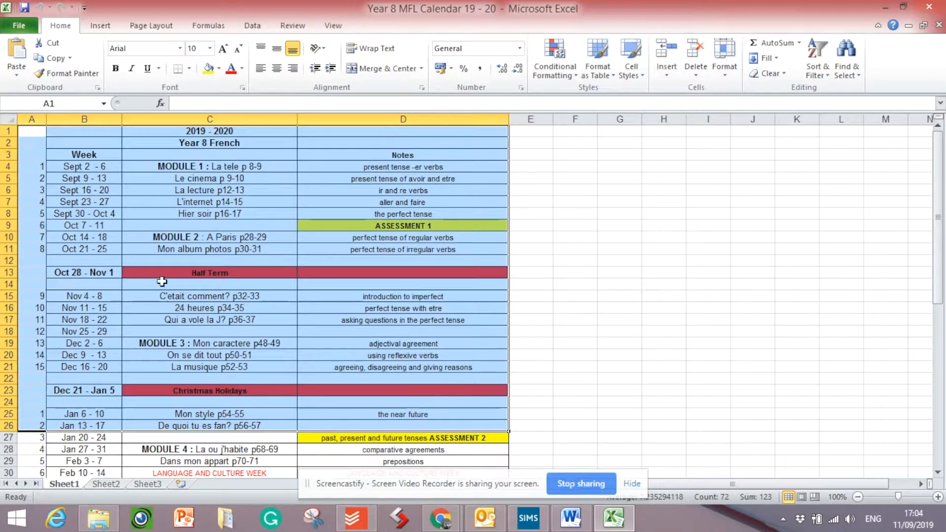
pyautogui.click(216, 285)
pyautogui.scroll(-3, 226, 300)
pyautogui.scroll(-1, 226, 300)
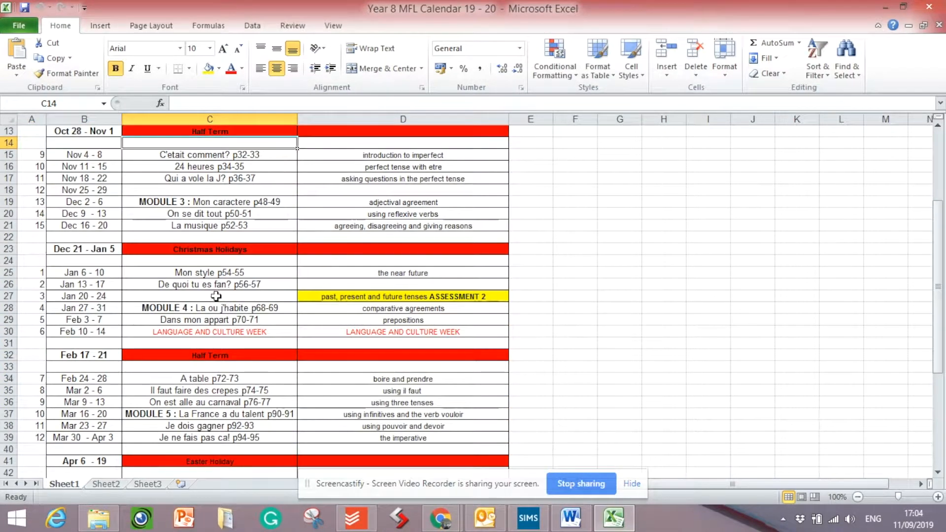
pyautogui.scroll(-2, 215, 293)
pyautogui.scroll(4, 212, 291)
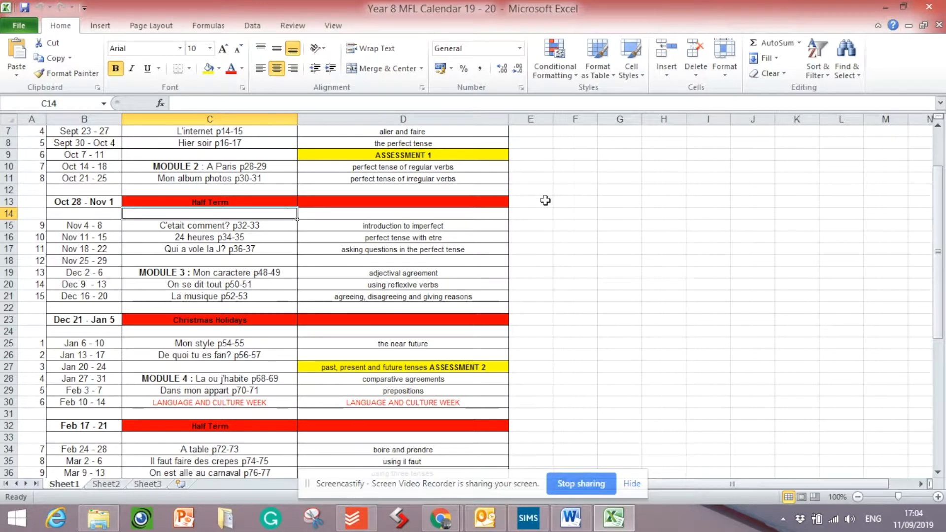
pyautogui.scroll(2, 387, 250)
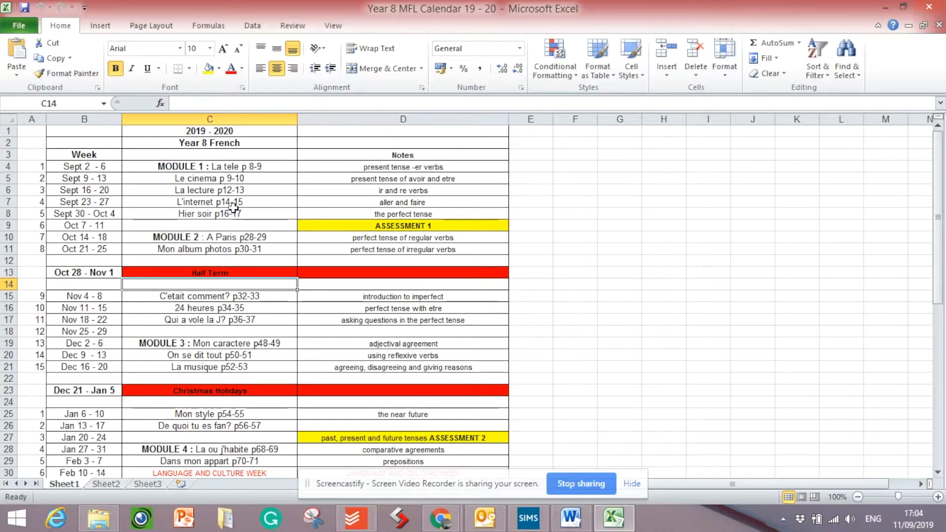
pyautogui.moveTo(213, 166); pyautogui.dragTo(236, 253)
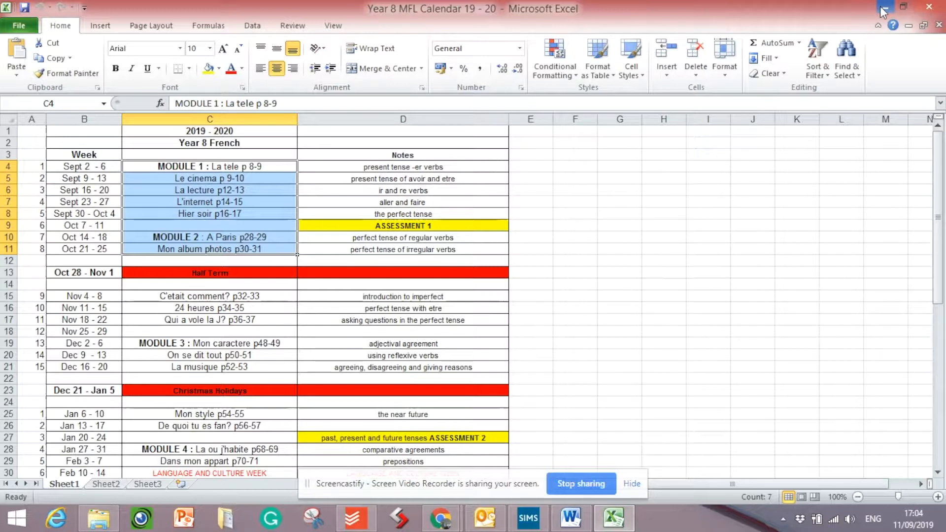
pyautogui.click(203, 238)
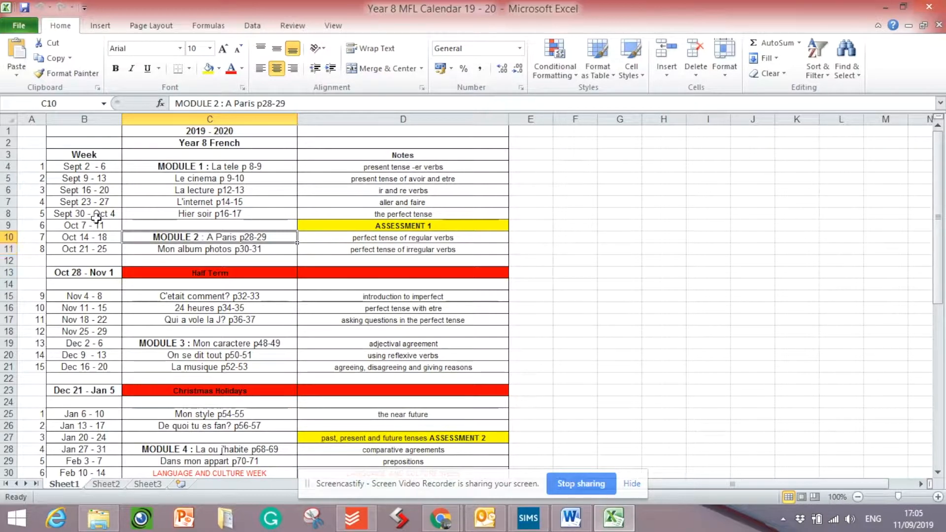
# - Insert an empty column before column A of the calendar sheet
pyautogui.click(29, 120)
pyautogui.rightClick(43, 123)
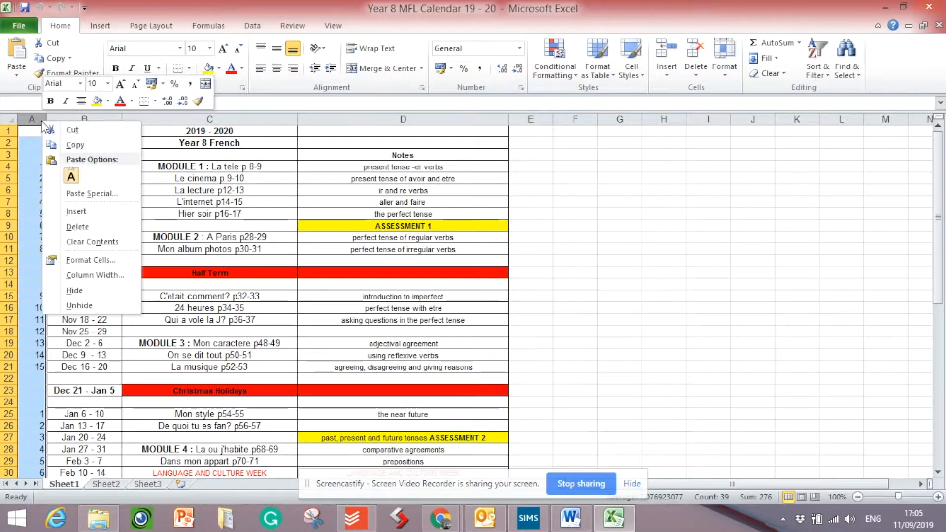
pyautogui.click(78, 211)
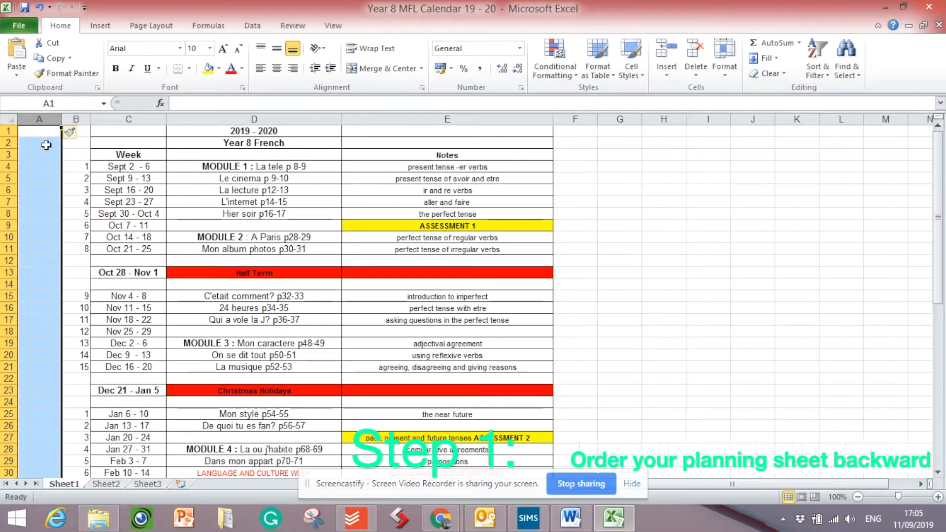
# - Number the calendar rows consecutively in the new column, starting with 1 and 2 in A4 and A5 and filling the series through A57
pyautogui.click(46, 145)
pyautogui.click(43, 166)
pyautogui.write('1')
pyautogui.press('Return')
pyautogui.write('2')
pyautogui.press('Return')
pyautogui.click(53, 169)
pyautogui.click(45, 190)
pyautogui.write('2')
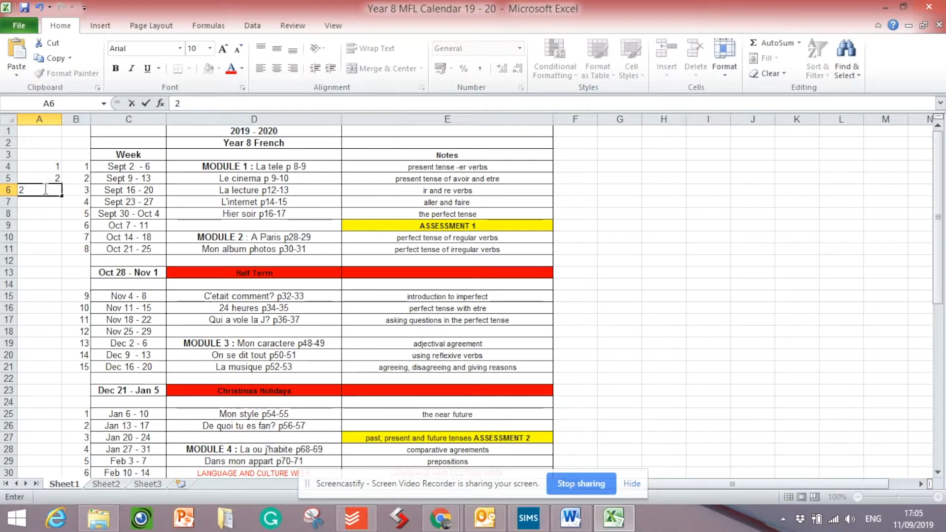
pyautogui.press('Return')
pyautogui.moveTo(53, 167); pyautogui.dragTo(64, 453)
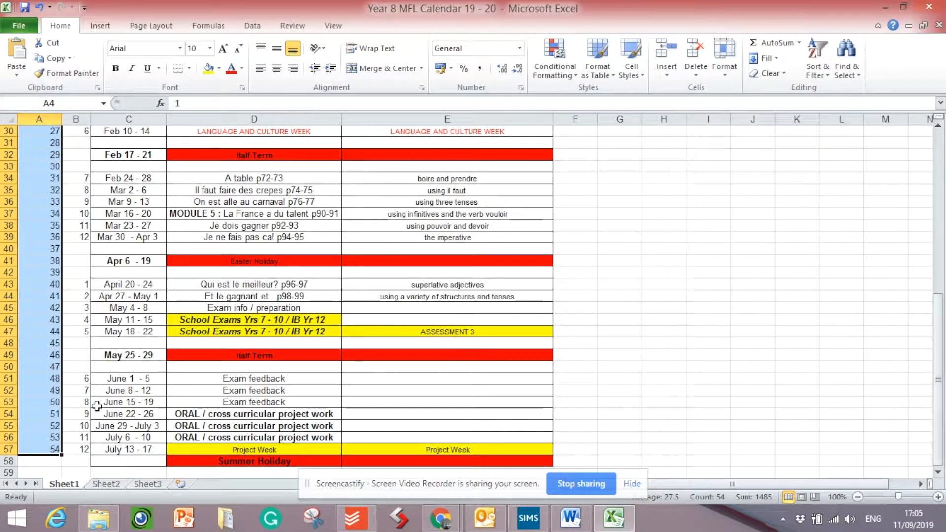
pyautogui.scroll(3, 97, 406)
pyautogui.scroll(7, 97, 406)
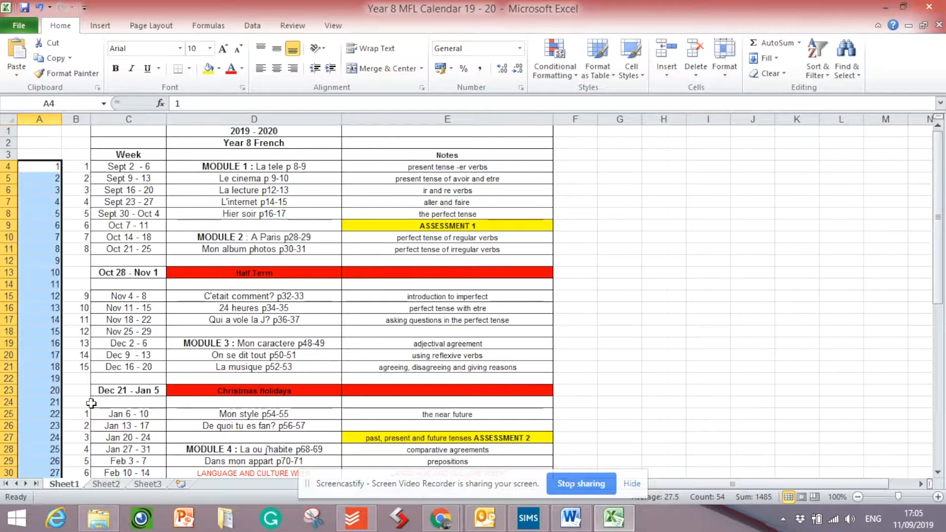
# - Format the range A3:E58 as a table with headers, using the light style with a black header row
pyautogui.click(131, 248)
pyautogui.click(51, 167)
pyautogui.click(54, 154)
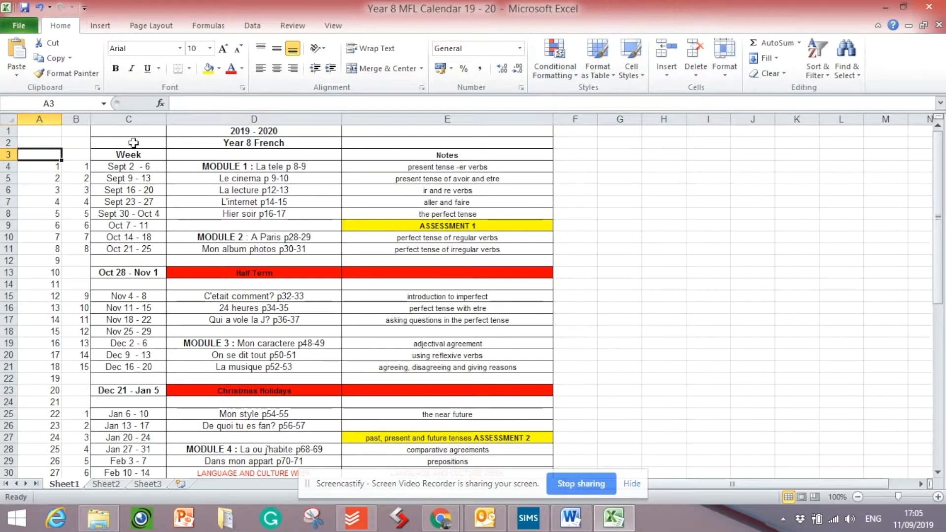
pyautogui.click(598, 66)
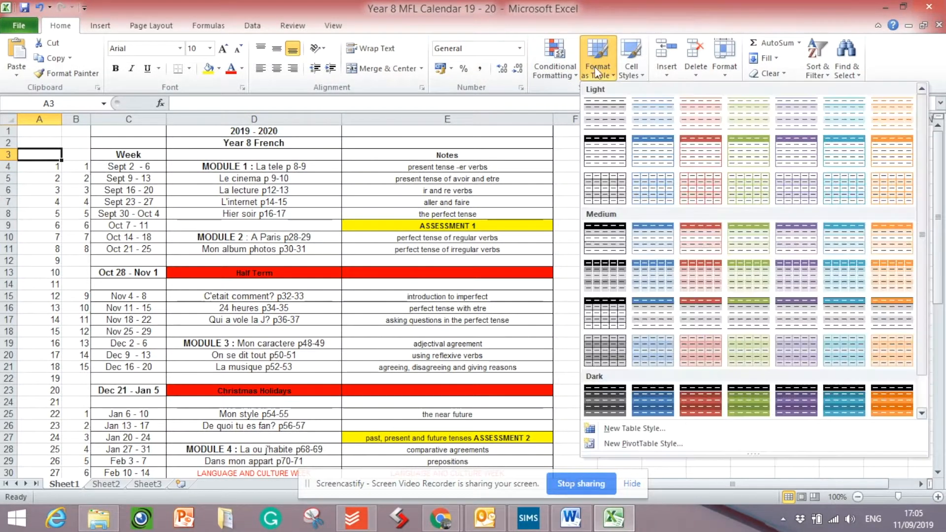
pyautogui.click(608, 155)
pyautogui.moveTo(34, 156); pyautogui.dragTo(365, 298)
pyautogui.click(433, 260)
pyautogui.click(461, 280)
pyautogui.scroll(14, 327, 274)
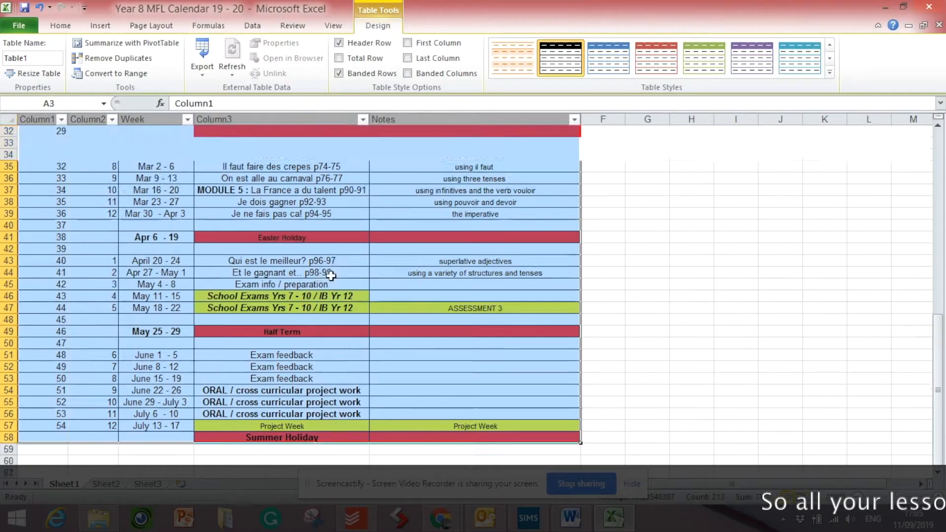
# - Sort the table by the new numbering column from largest to smallest and check the reversed weeks
pyautogui.click(61, 155)
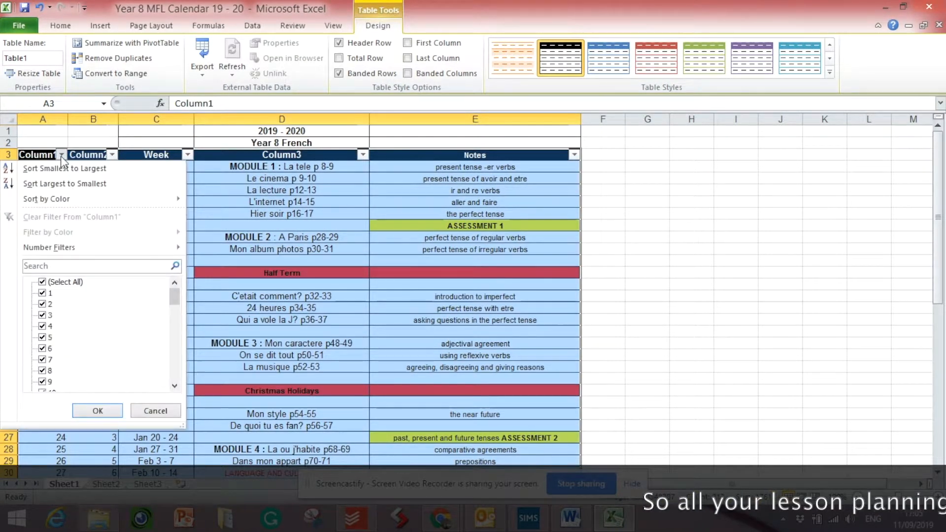
pyautogui.click(57, 184)
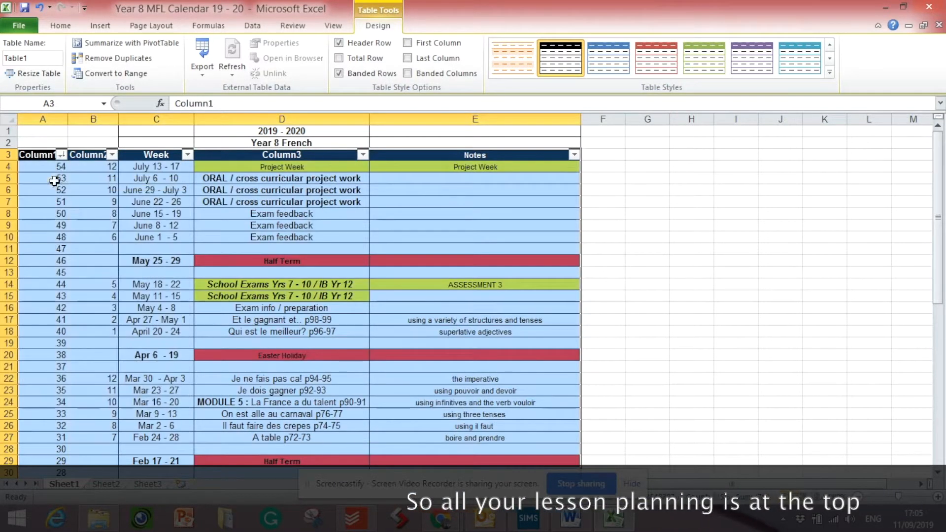
pyautogui.click(222, 202)
pyautogui.moveTo(111, 168); pyautogui.dragTo(423, 365)
pyautogui.click(261, 296)
pyautogui.scroll(-12, 261, 297)
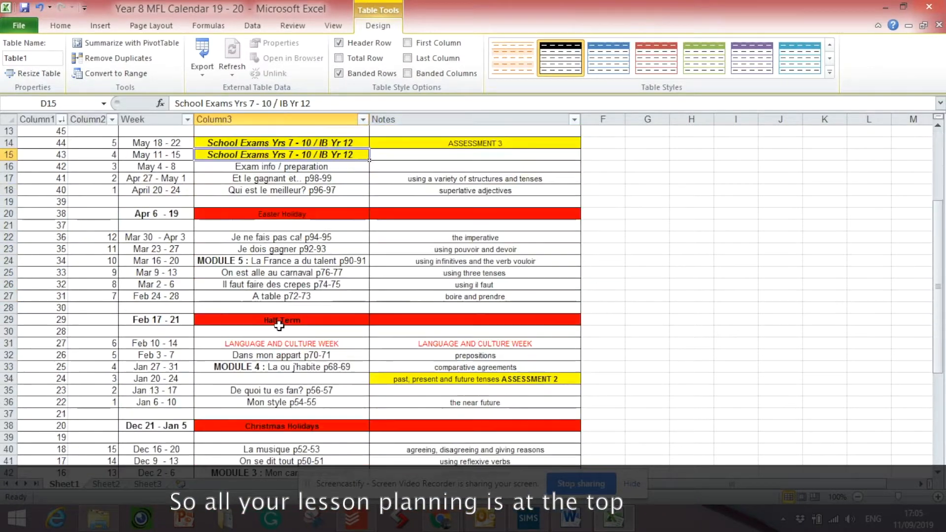
pyautogui.scroll(8, 263, 321)
pyautogui.scroll(4, 263, 321)
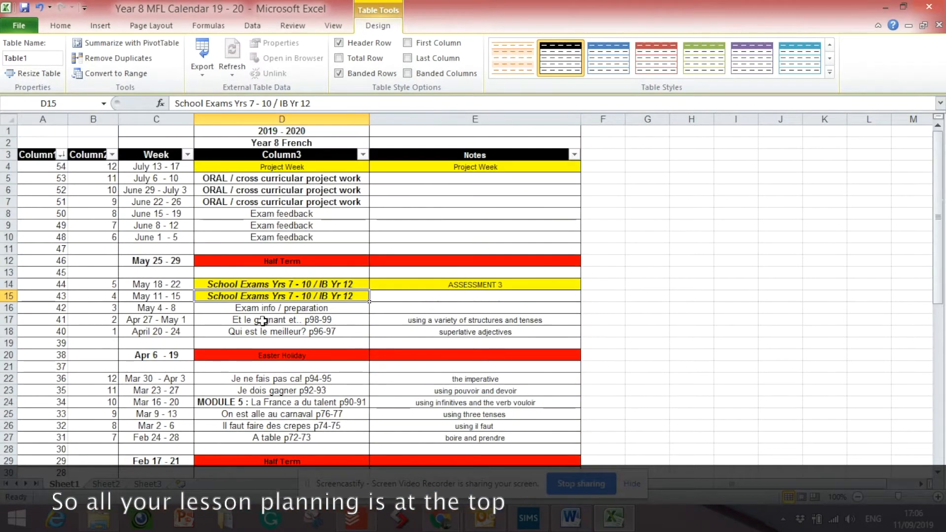
# - Select the whole body of the reversed calendar table and copy it
pyautogui.moveTo(99, 166); pyautogui.dragTo(389, 416)
pyautogui.moveTo(413, 523); pyautogui.dragTo(392, 422)
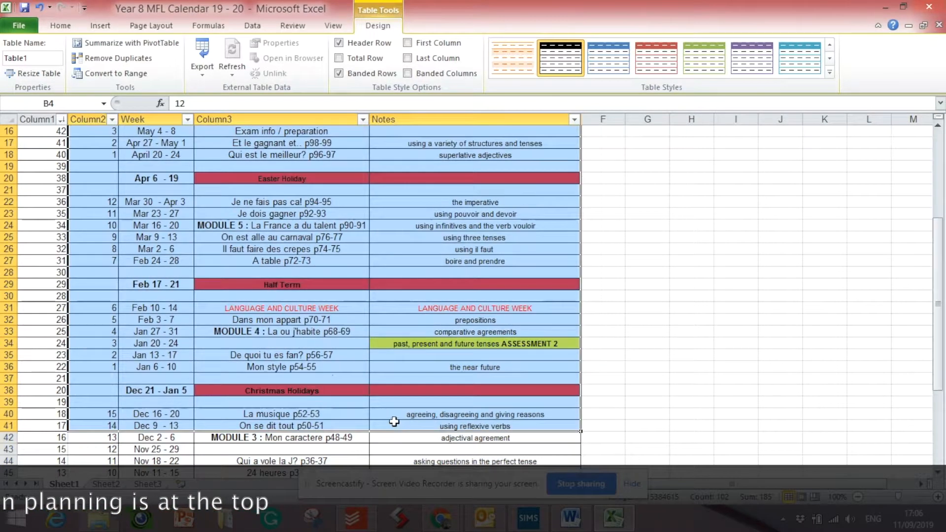
pyautogui.hotkey('ctrl', 'a')
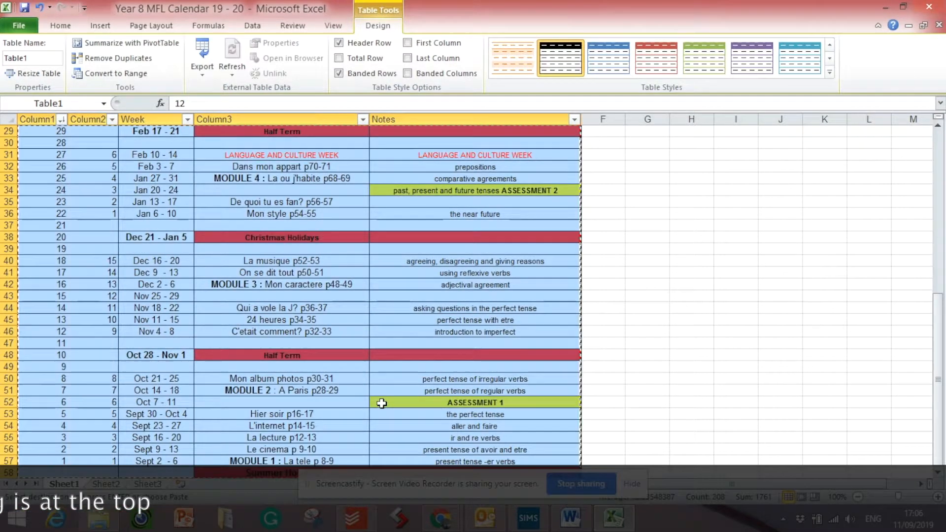
# - Copy the reversed calendar table again and create a blank Google Docs document in the Lessons folder of Google Drive
pyautogui.scroll(9, 382, 424)
pyautogui.hotkey('ctrl', 'c')
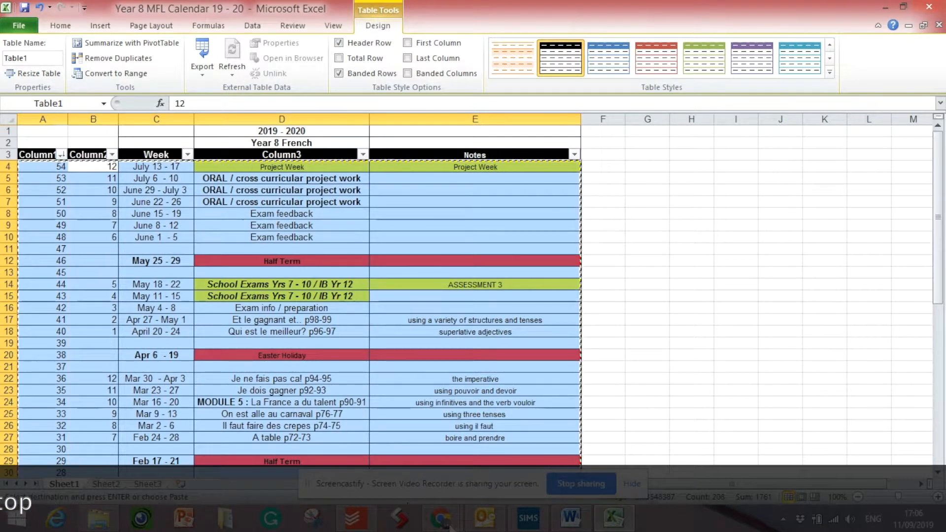
pyautogui.click(441, 519)
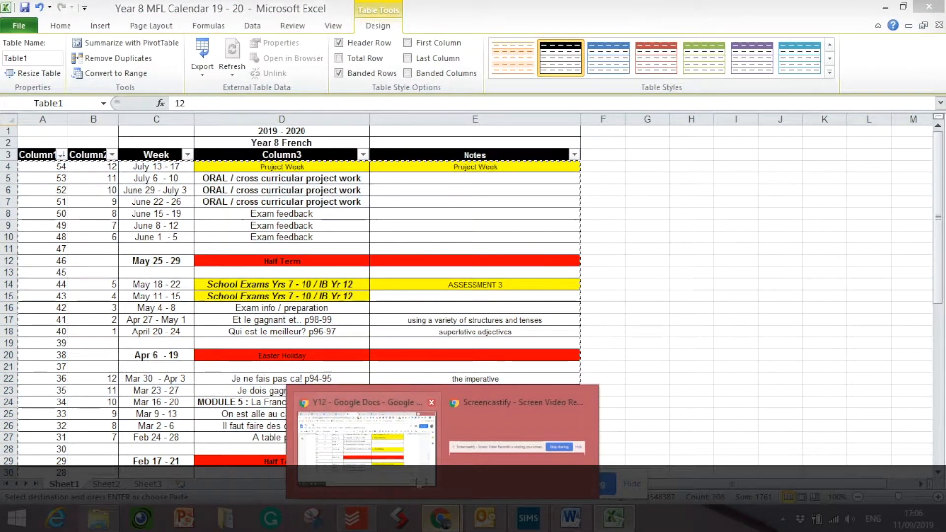
pyautogui.click(386, 452)
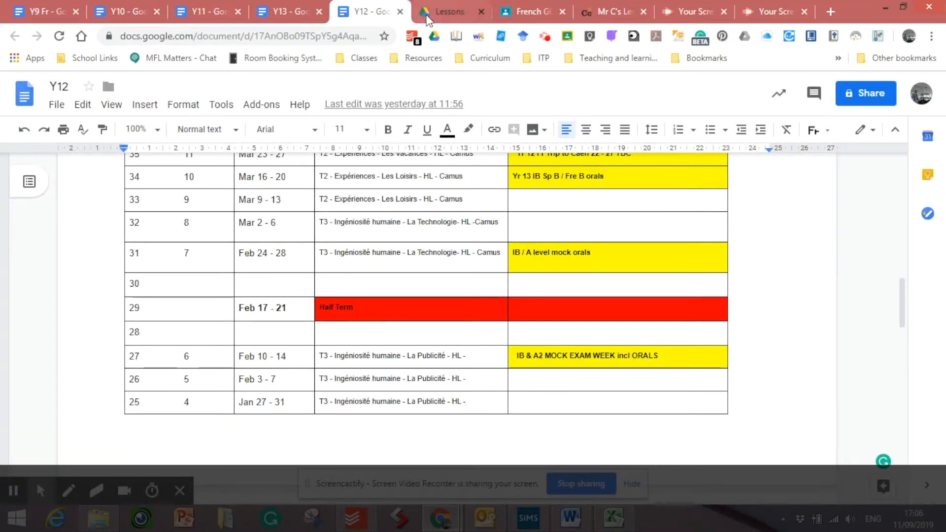
pyautogui.click(446, 11)
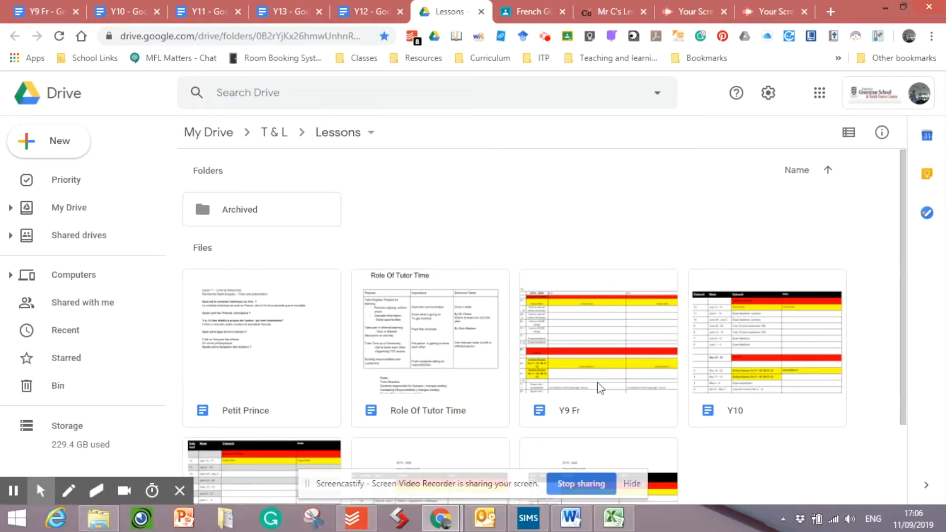
pyautogui.scroll(-2, 673, 393)
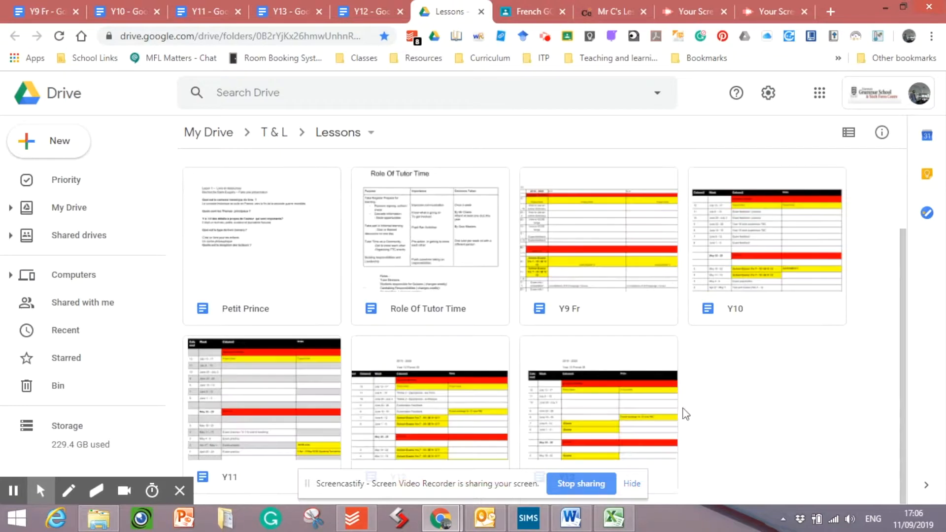
pyautogui.click(722, 391)
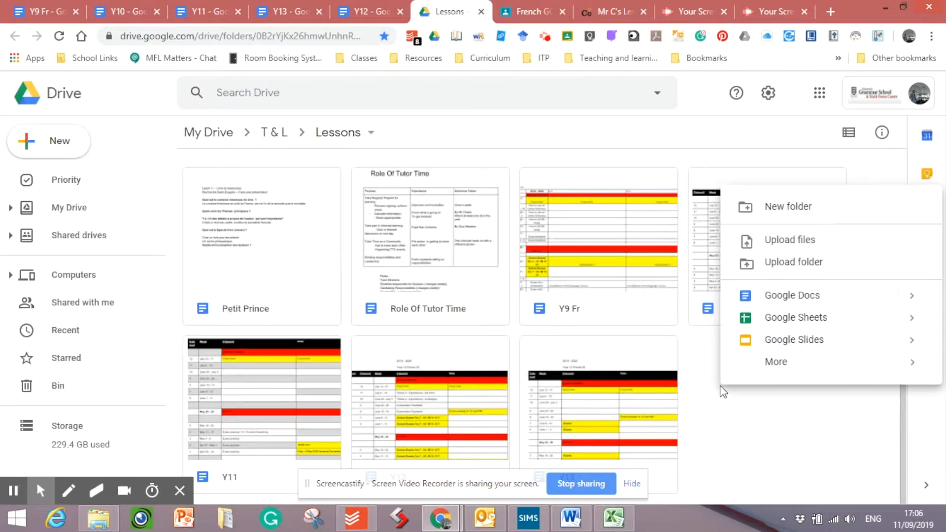
pyautogui.click(757, 296)
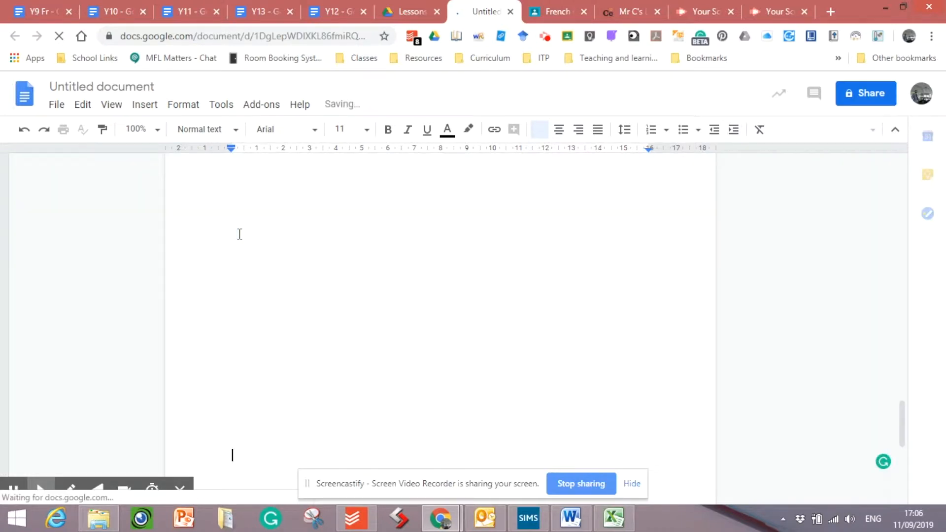
# - Paste the reversed calendar into the new document and check its last rows
pyautogui.hotkey('ctrl', 'v')
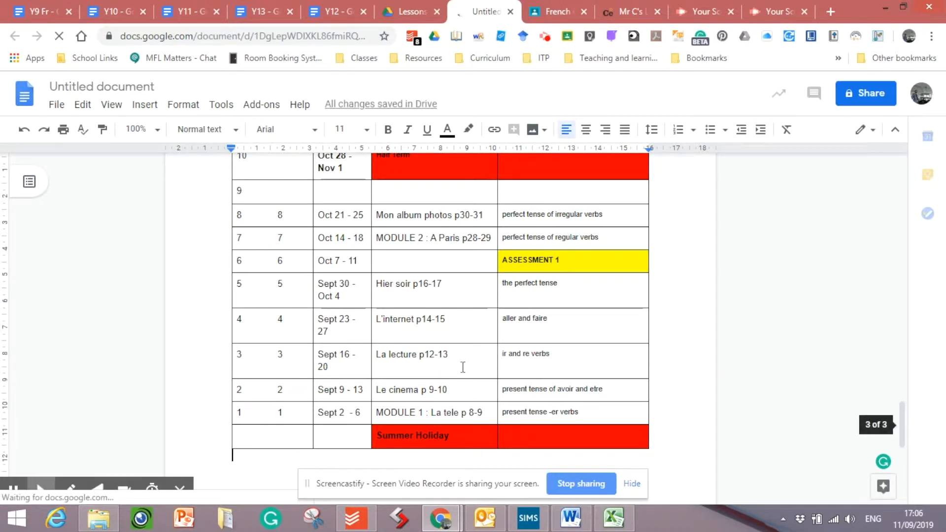
pyautogui.scroll(-4, 462, 367)
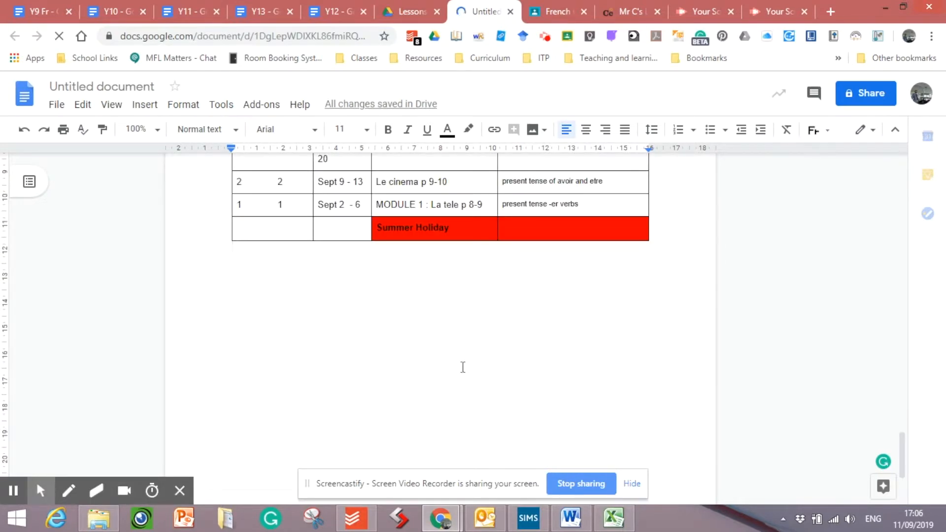
pyautogui.scroll(2, 463, 367)
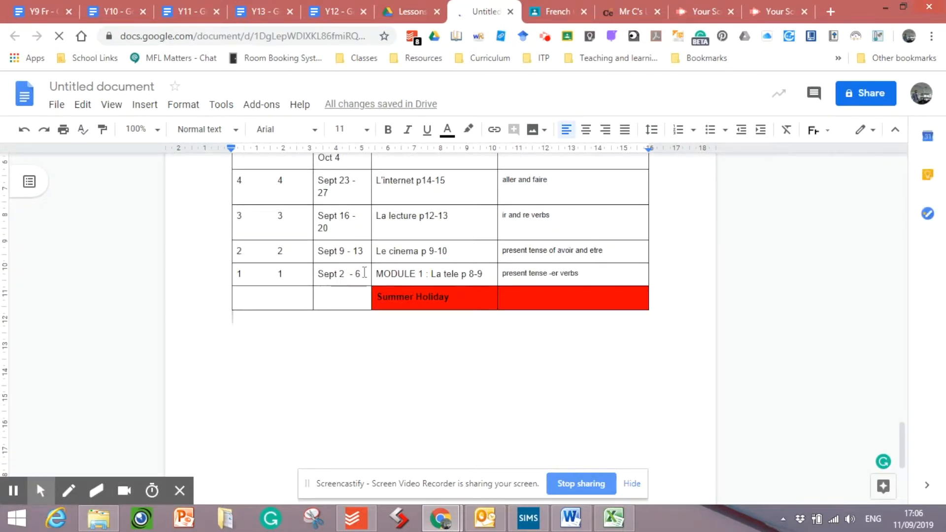
# - Add the lesson labels L1, L2 and L3 on separate lines below the MODULE 1 text for the week of Sept 2 - 6
pyautogui.moveTo(349, 273); pyautogui.dragTo(409, 272)
pyautogui.click(447, 274)
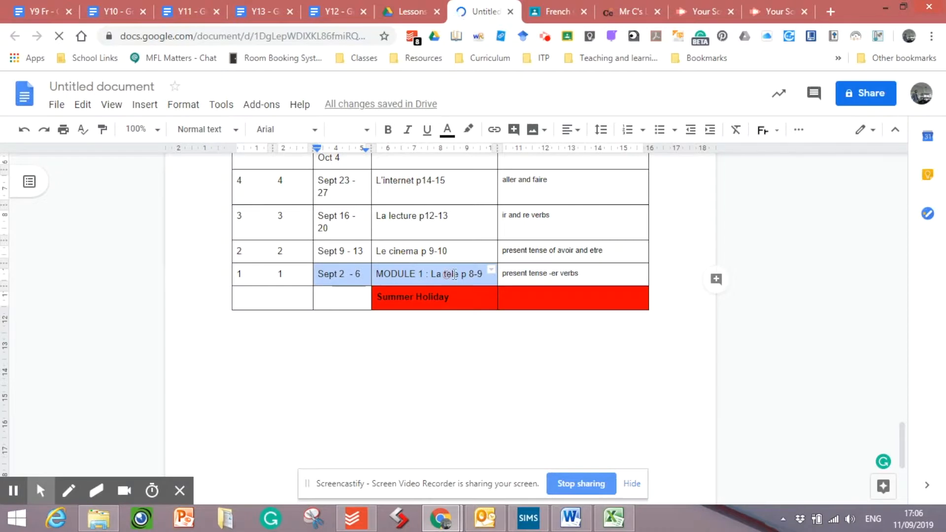
pyautogui.click(483, 274)
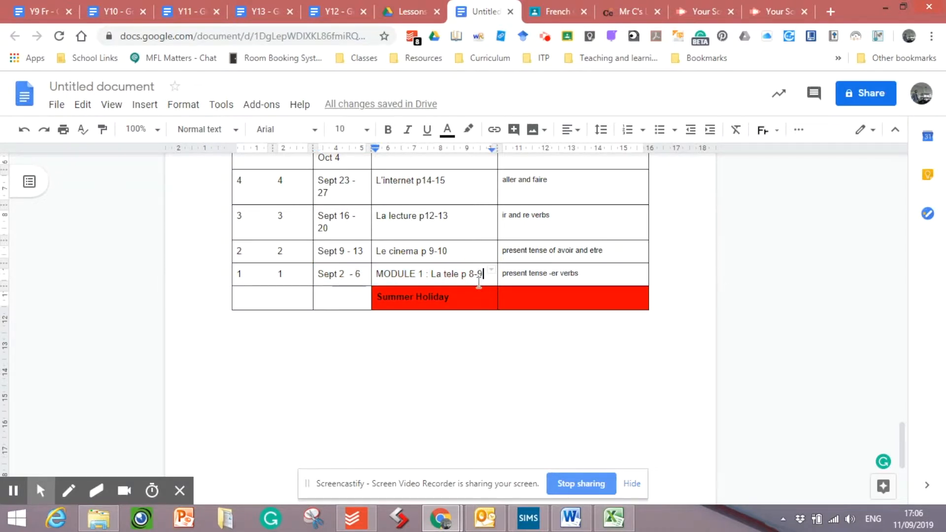
pyautogui.press('Return')
pyautogui.write('L')
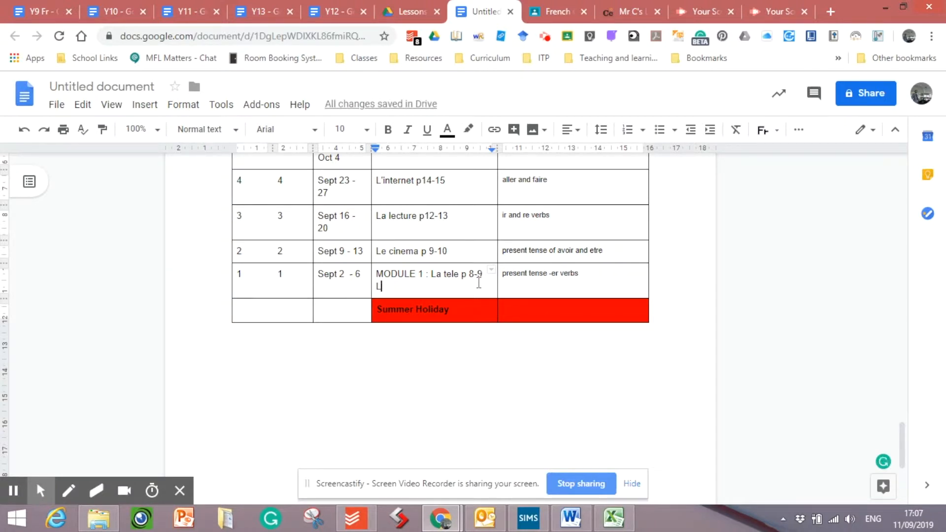
pyautogui.write('E 1')
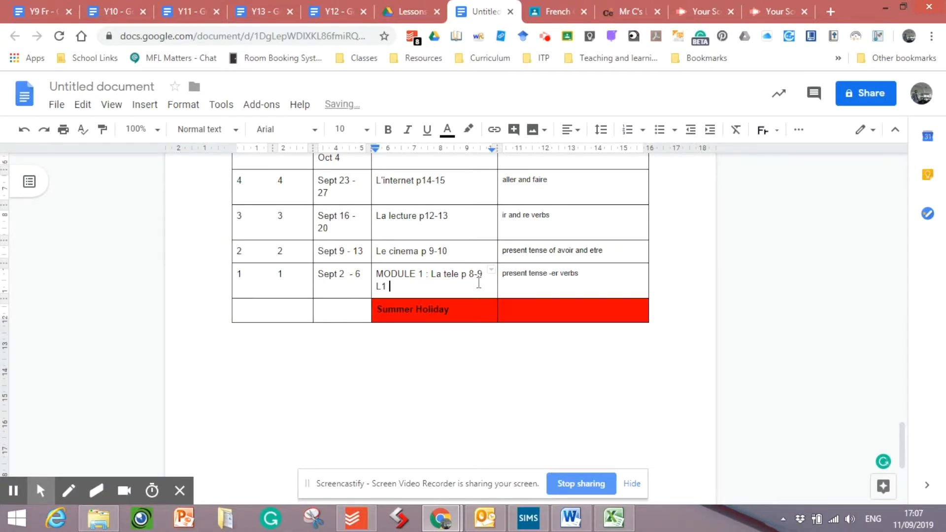
pyautogui.press('Return')
pyautogui.write('L32 L3')
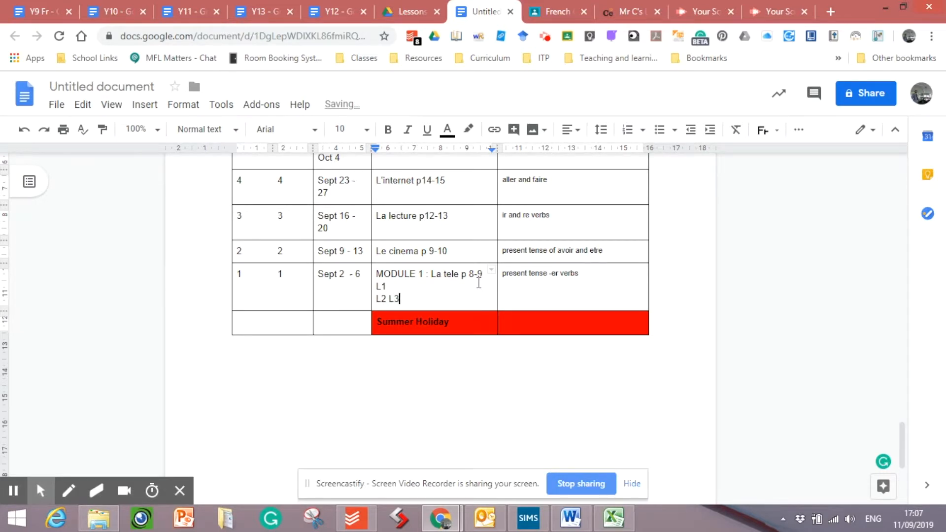
pyautogui.press('Return')
pyautogui.press('Return')
pyautogui.press('BackSpace')
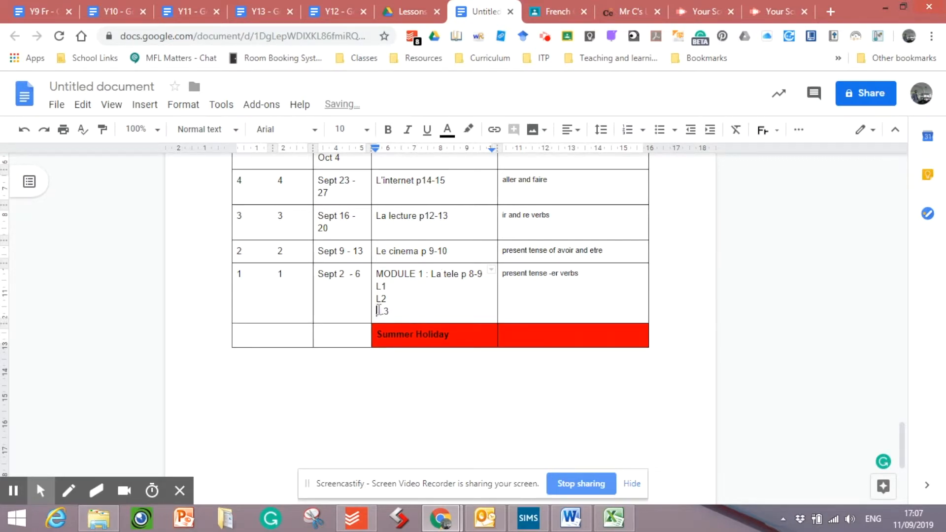
pyautogui.click(379, 312)
pyautogui.press('BackSpace')
# - Add a colon after L1 and insert the lines Starter and Plenary below it
pyautogui.click(392, 287)
pyautogui.press('Return')
pyautogui.write('S')
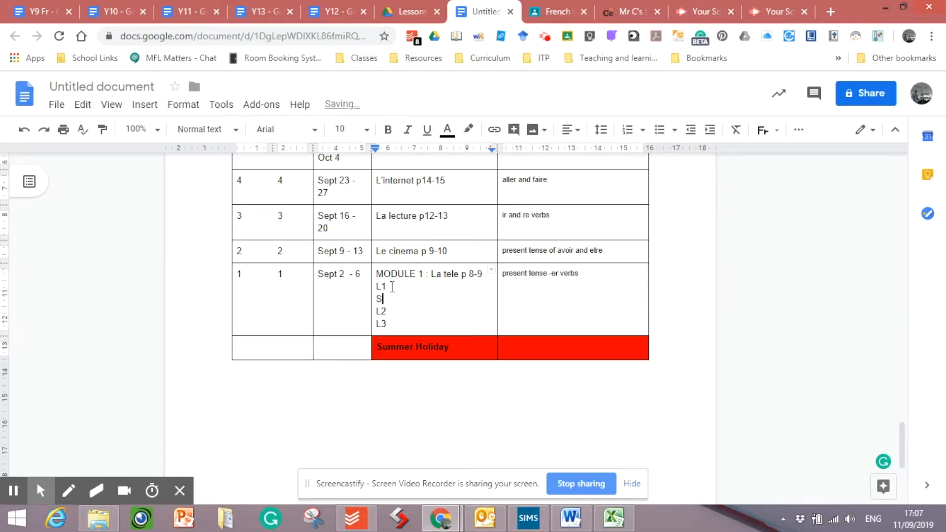
pyautogui.write('tarter Pre')
pyautogui.press('Left')
pyautogui.press('Left')
pyautogui.press('Left')
pyautogui.press('Left')
pyautogui.click(405, 298)
pyautogui.press('Return')
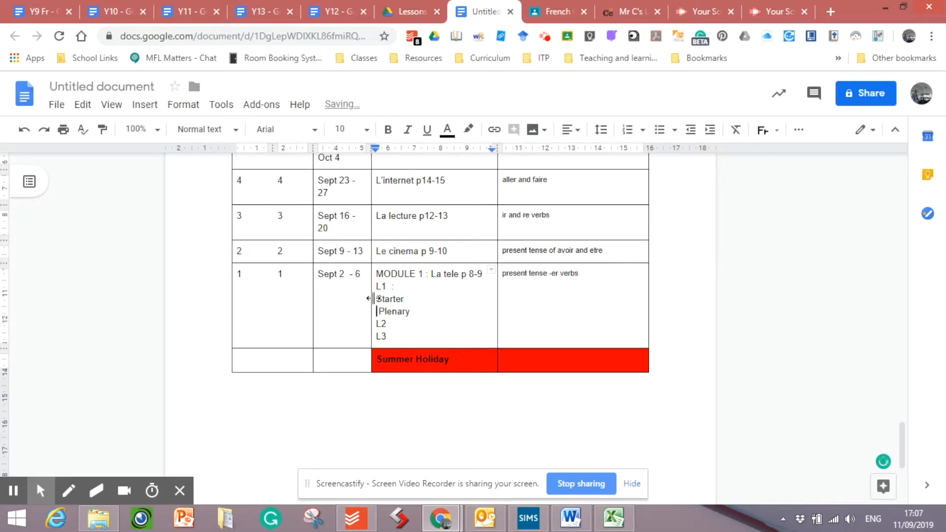
# - Repeat the colon and the Starter and Plenary lines for L2 and L3 in the same week
pyautogui.moveTo(375, 286)
pyautogui.mouseDown()
pyautogui.moveTo(412, 312)
pyautogui.moveTo(414, 327)
pyautogui.moveTo(422, 309)
pyautogui.moveTo(375, 300)
pyautogui.mouseUp()
pyautogui.click(422, 309)
pyautogui.doubleClick(396, 322)
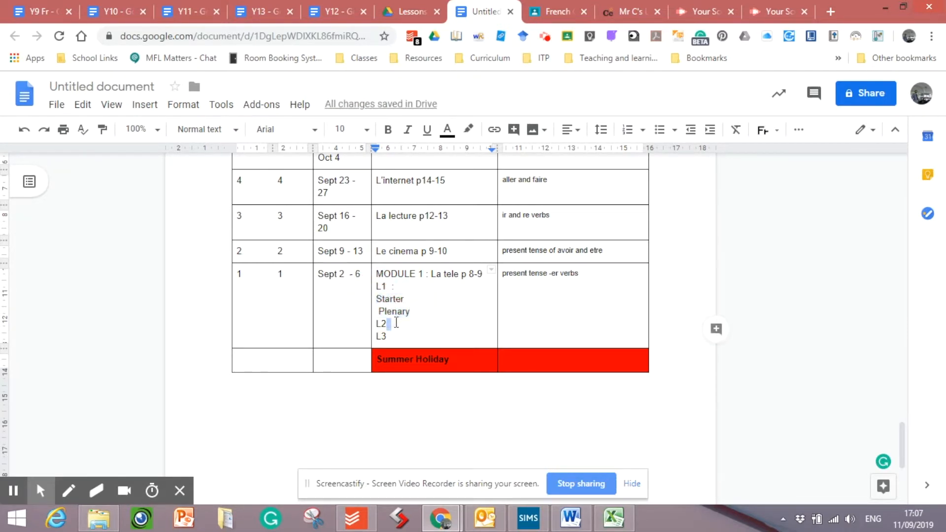
pyautogui.write(':Starter  Plenary')
pyautogui.doubleClick(398, 350)
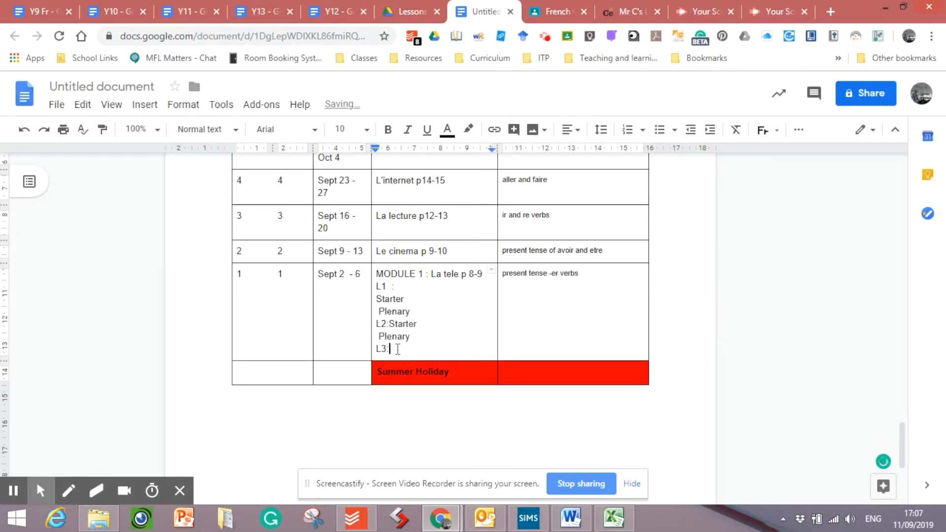
pyautogui.write(':Starter  Plenary')
pyautogui.press('Return')
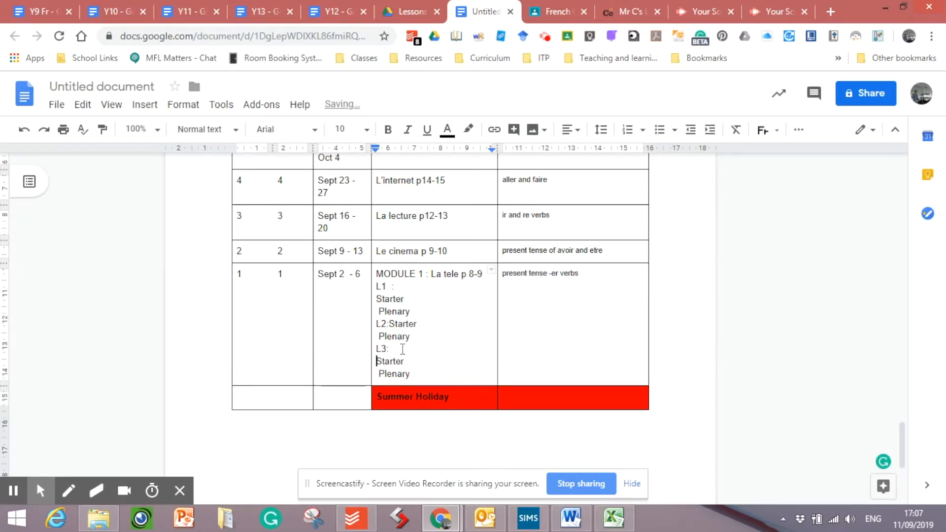
pyautogui.press('Return')
# - Copy the L1 to L3 lesson outline into the Le cinema and La lecture cells for Sept 9 - 13 and Sept 16 - 20
pyautogui.moveTo(377, 287); pyautogui.dragTo(411, 385)
pyautogui.hotkey('ctrl', 'c')
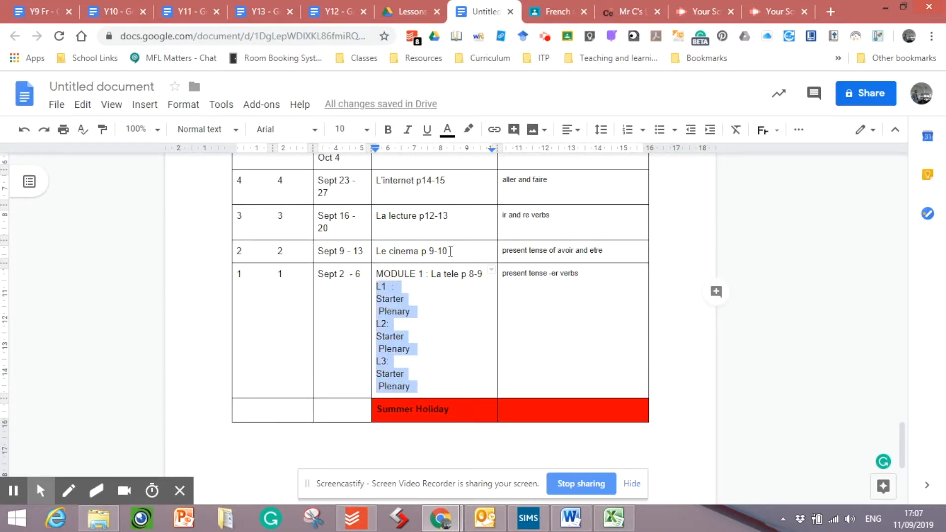
pyautogui.moveTo(445, 252); pyautogui.dragTo(457, 251)
pyautogui.press('Return')
pyautogui.hotkey('ctrl', 'v')
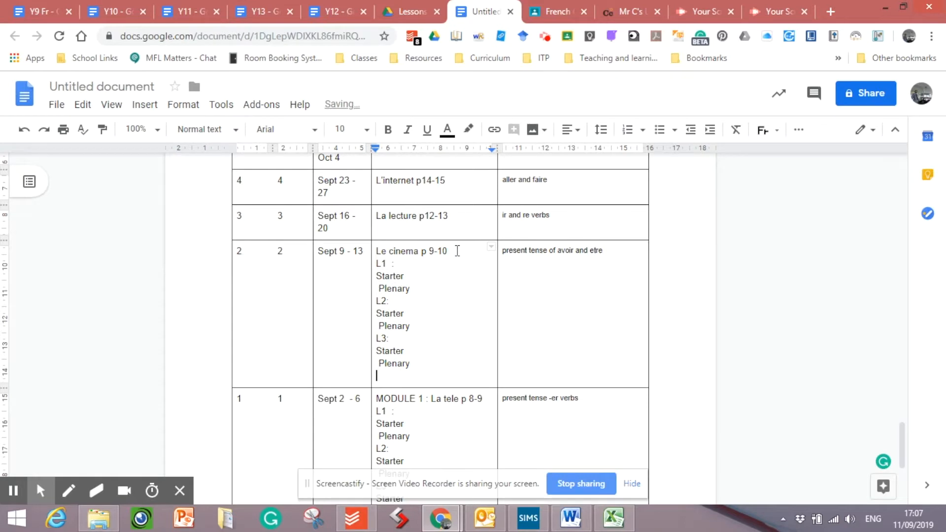
pyautogui.moveTo(456, 226); pyautogui.dragTo(460, 227)
pyautogui.press('Return')
pyautogui.hotkey('ctrl', 'v')
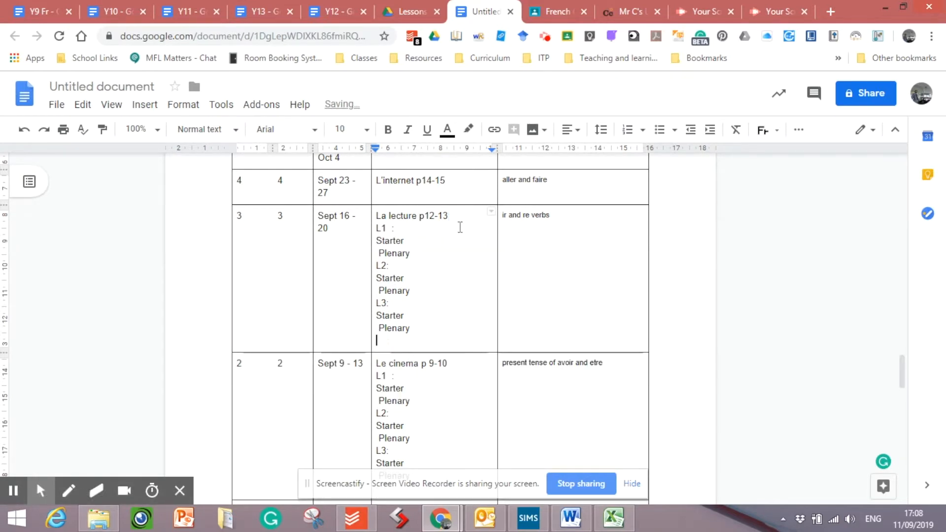
# - Fill in the L1 starter for the week of Sept 2 - 6 as "Introduction", with a colon after the label
pyautogui.scroll(-1, 457, 295)
pyautogui.scroll(7, 457, 296)
pyautogui.scroll(-9, 457, 296)
pyautogui.scroll(-3, 456, 296)
pyautogui.click(424, 264)
pyautogui.write(':')
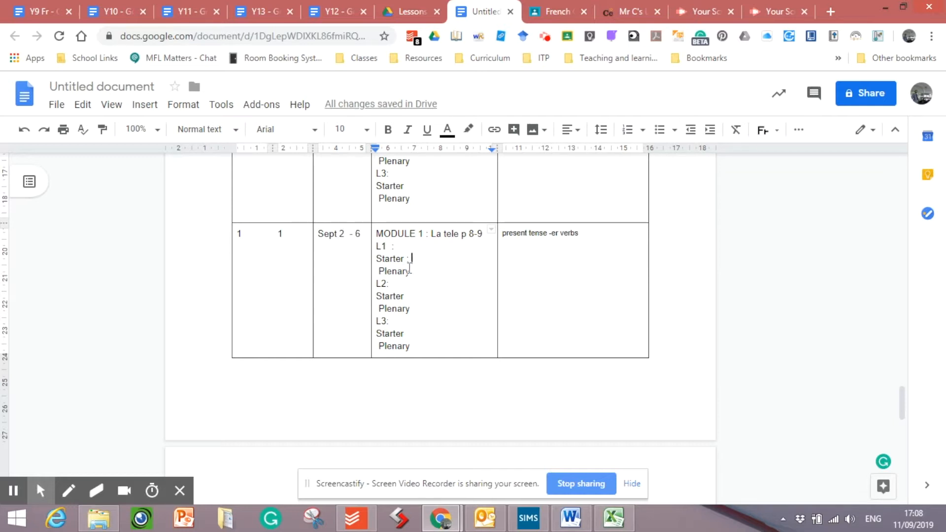
pyautogui.write('O')
pyautogui.write('ntroduction')
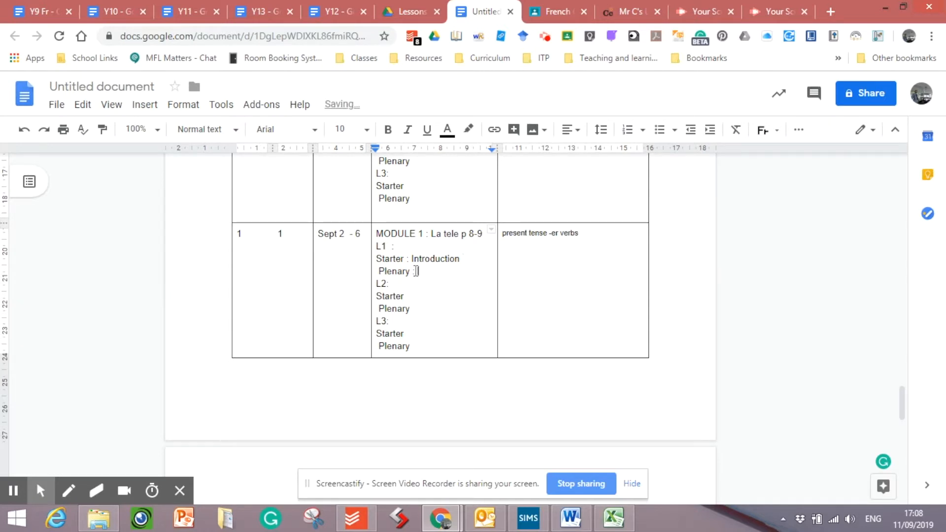
# - Fill in the L1 plenary for the same week as "Get know the students' names"
pyautogui.write('know the studenst')
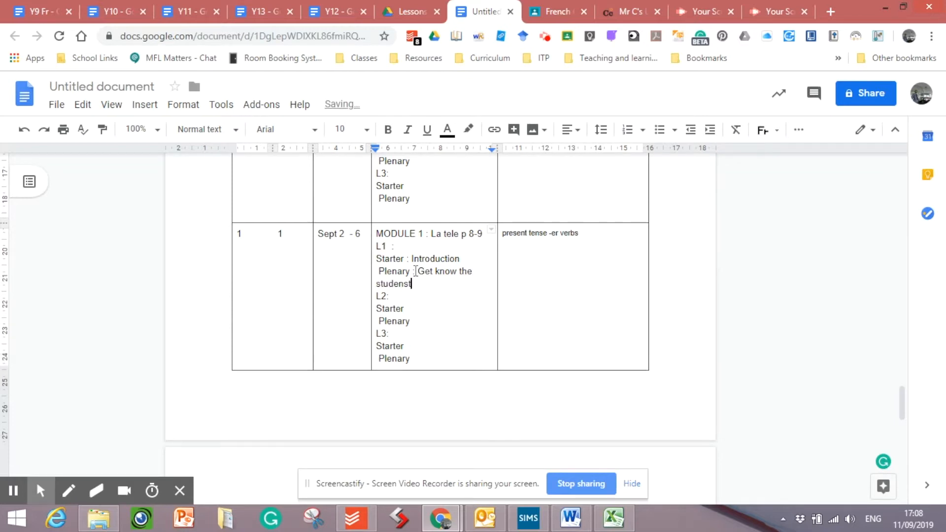
pyautogui.press('BackSpace')
pyautogui.press('BackSpace')
pyautogui.press('BackSpace')
pyautogui.press('BackSpace')
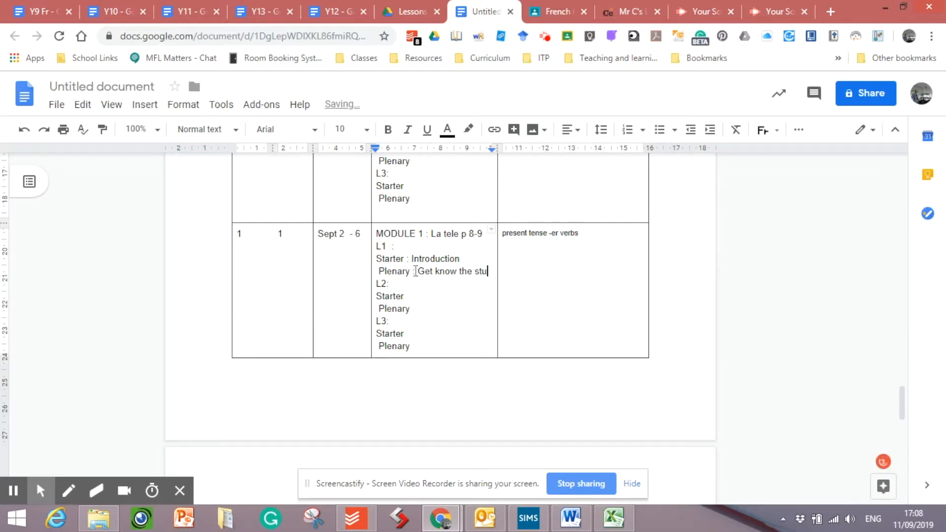
pyautogui.write('ents')
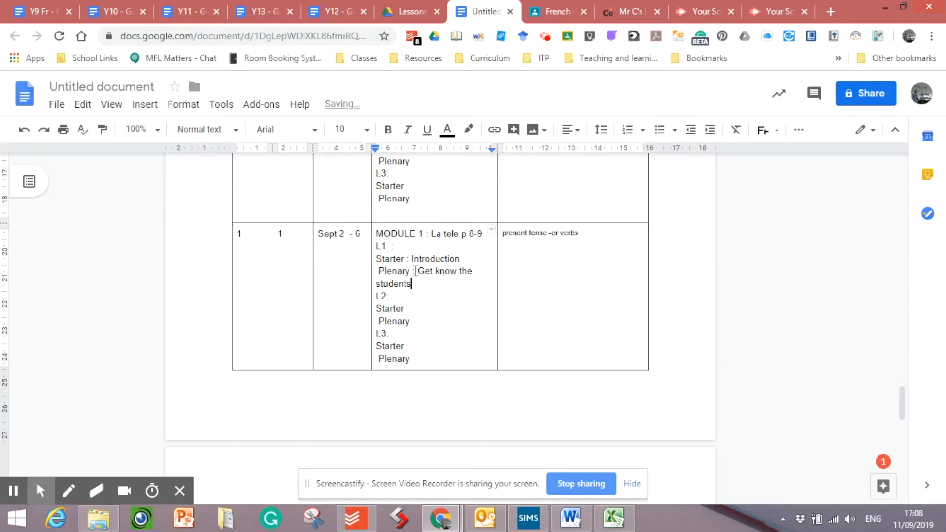
pyautogui.write("' names")
pyautogui.doubleClick(428, 299)
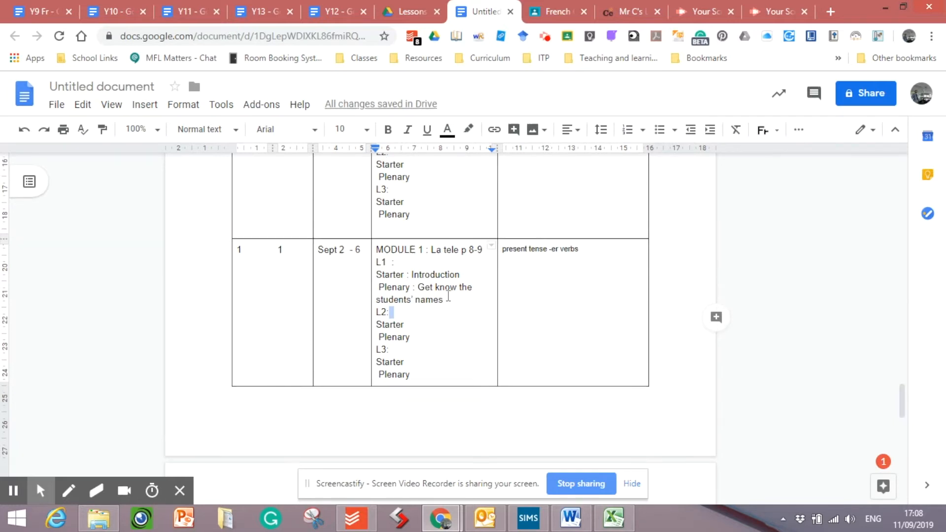
# - Look back up the calendar and open the 2018 - 2019 Y8F document from the Archived folder to examine its completed lesson plans
pyautogui.scroll(10, 448, 296)
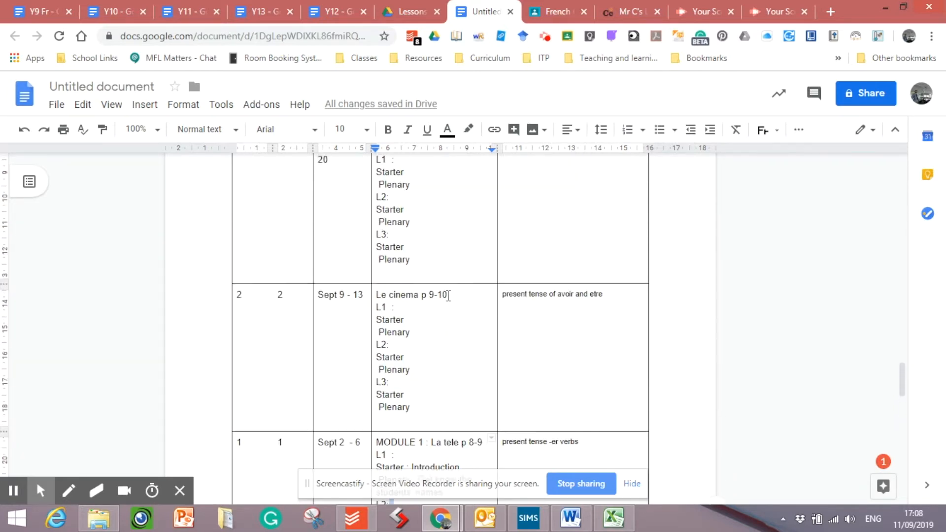
pyautogui.scroll(5, 449, 295)
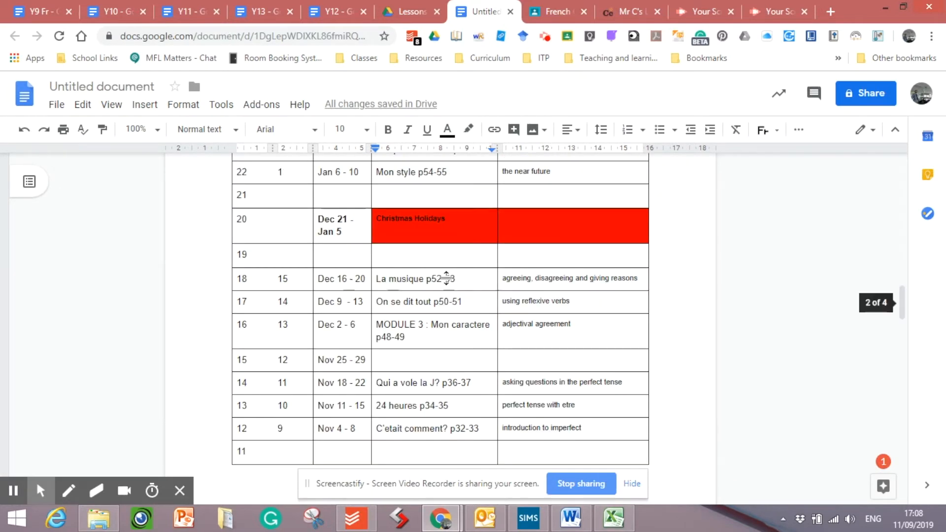
pyautogui.click(411, 11)
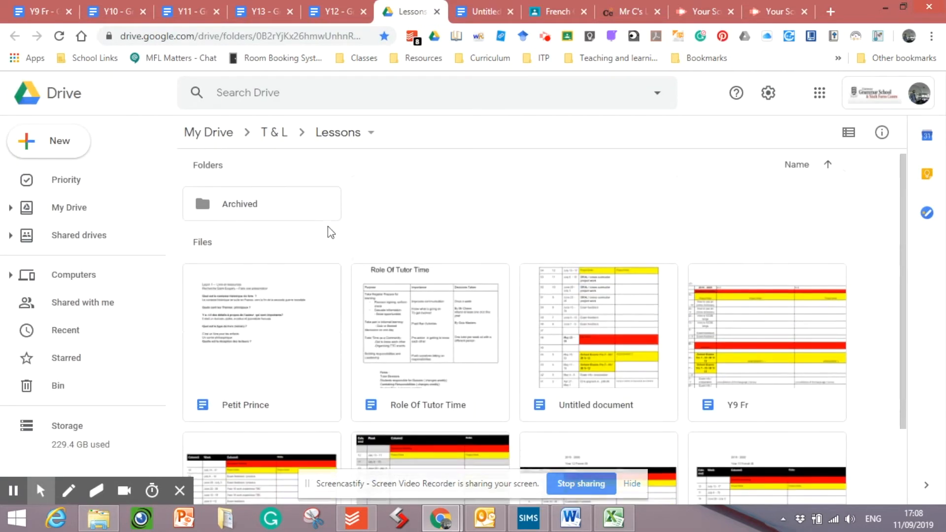
pyautogui.doubleClick(282, 209)
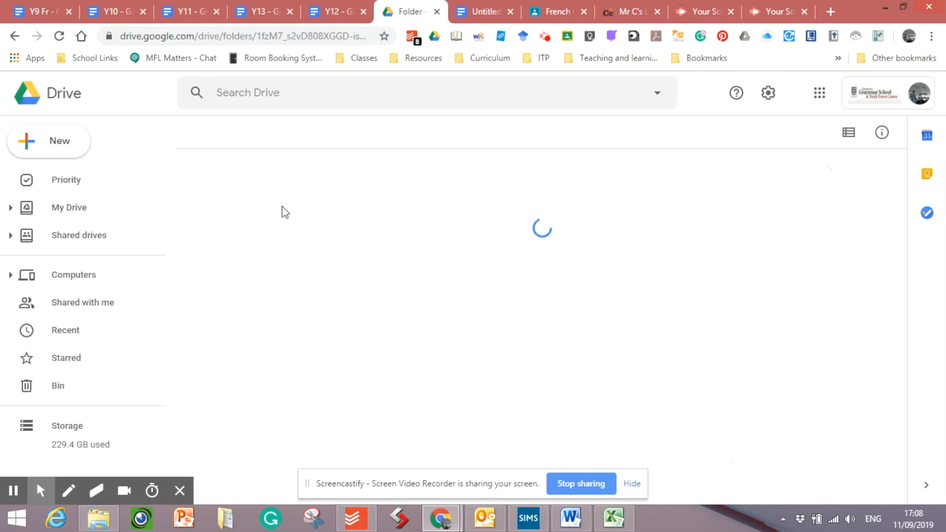
pyautogui.doubleClick(406, 260)
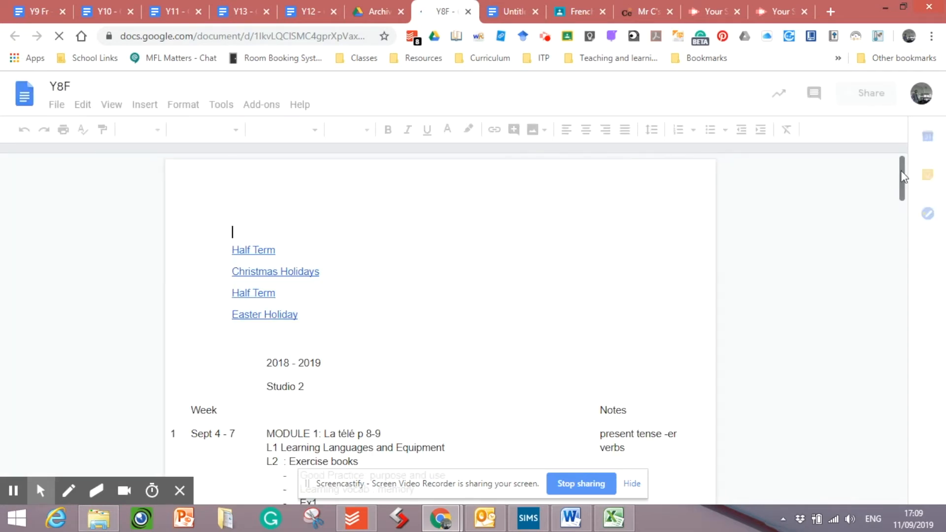
pyautogui.moveTo(900, 174); pyautogui.dragTo(701, 334)
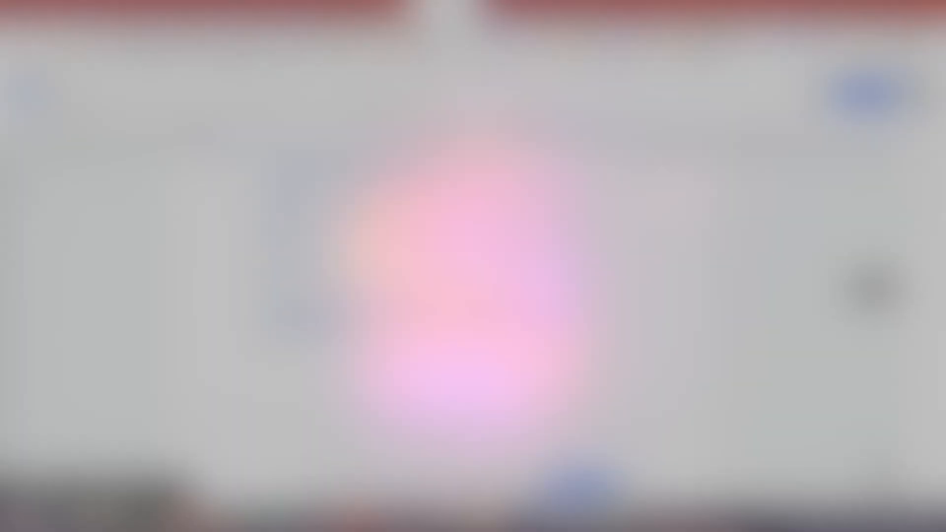